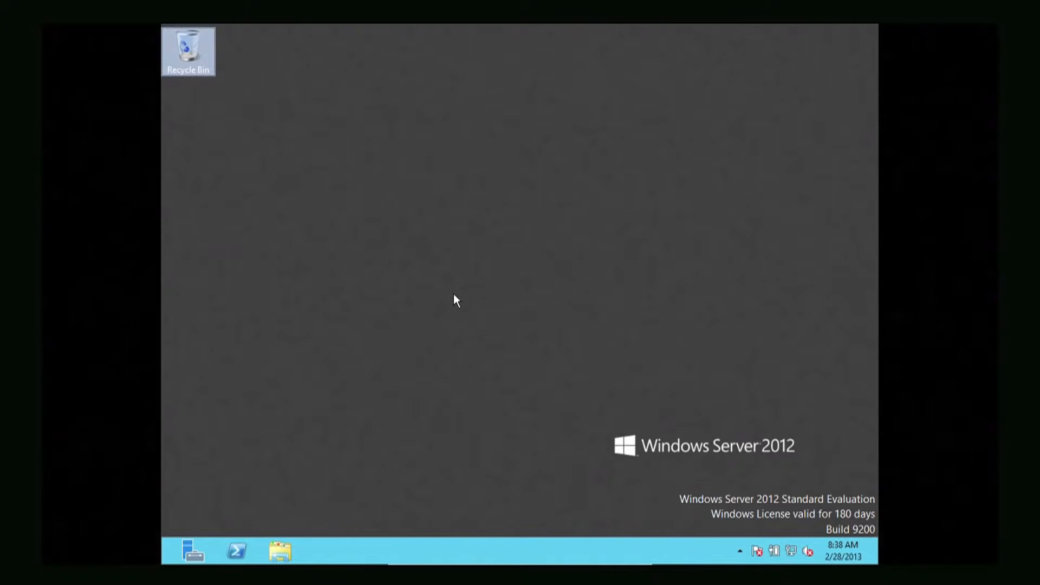
- Launch Server Manager from the taskbar icon
click(206, 552)
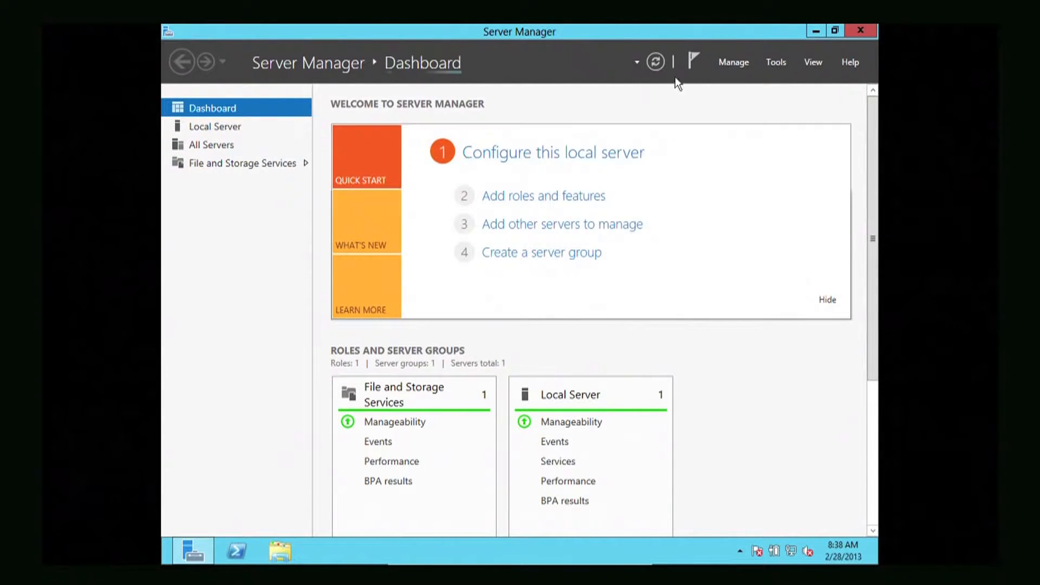
- Open the Tools menu to view the administrative tools, then dismiss it
click(776, 62)
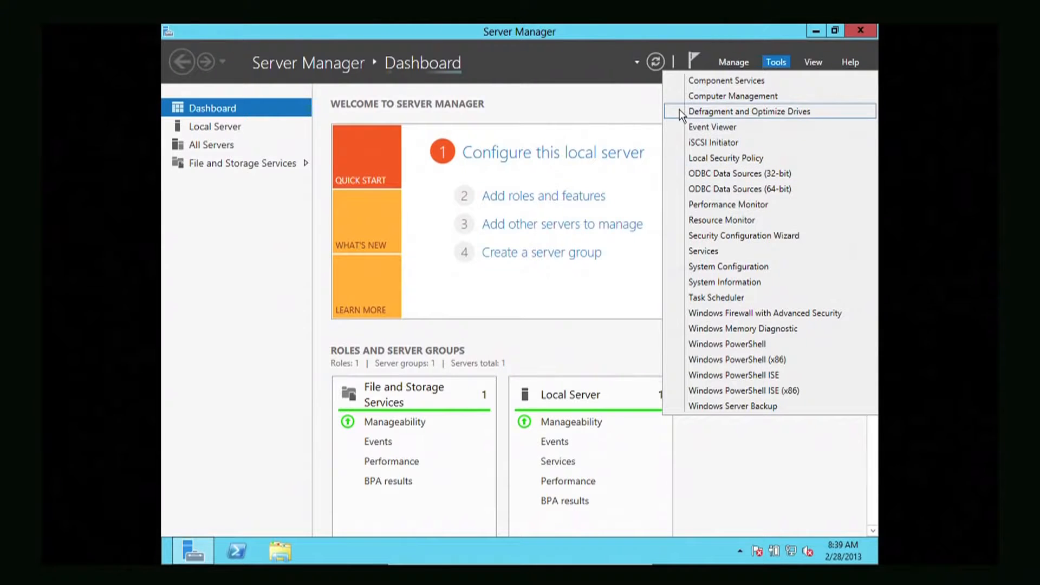
click(578, 60)
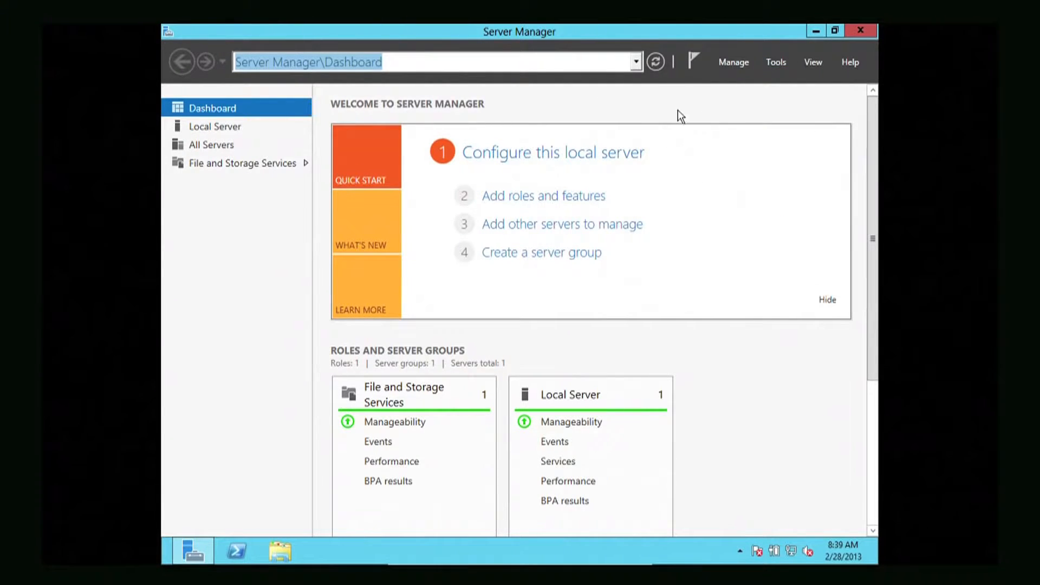
- Open the Manage menu to view its server management options, then dismiss it
click(725, 64)
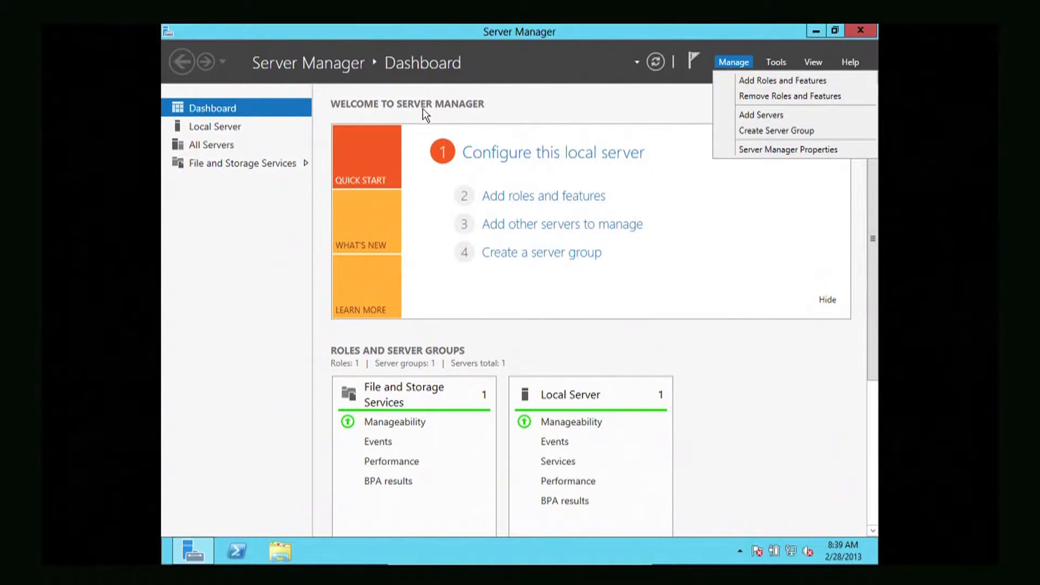
click(232, 125)
- Show the Local Server page with its computer name, WORKGROUP and firewall details
click(232, 126)
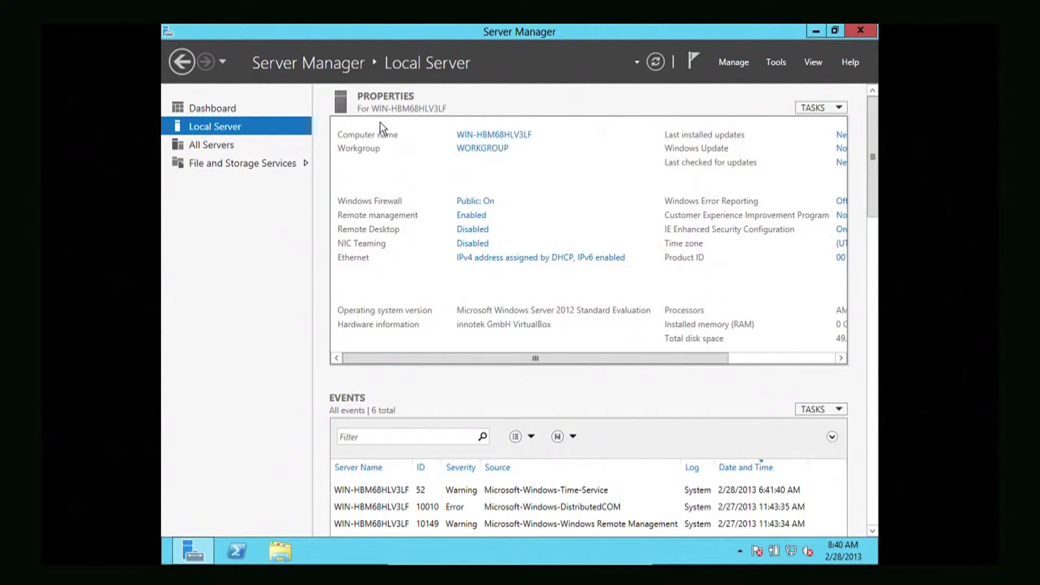
- Open System Properties from the Computer name link and bring up Computer Name/Domain Changes
click(487, 136)
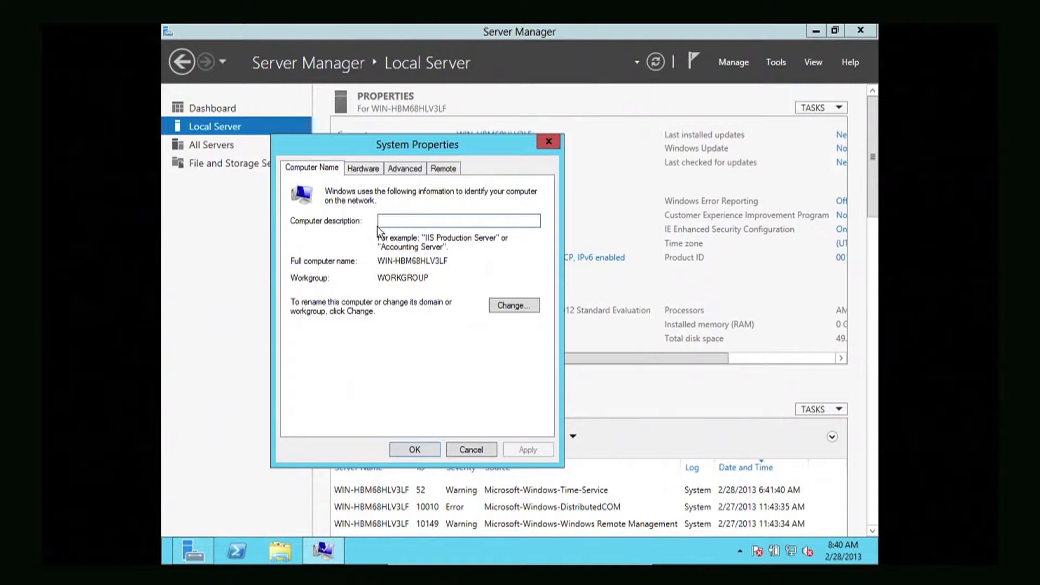
click(514, 307)
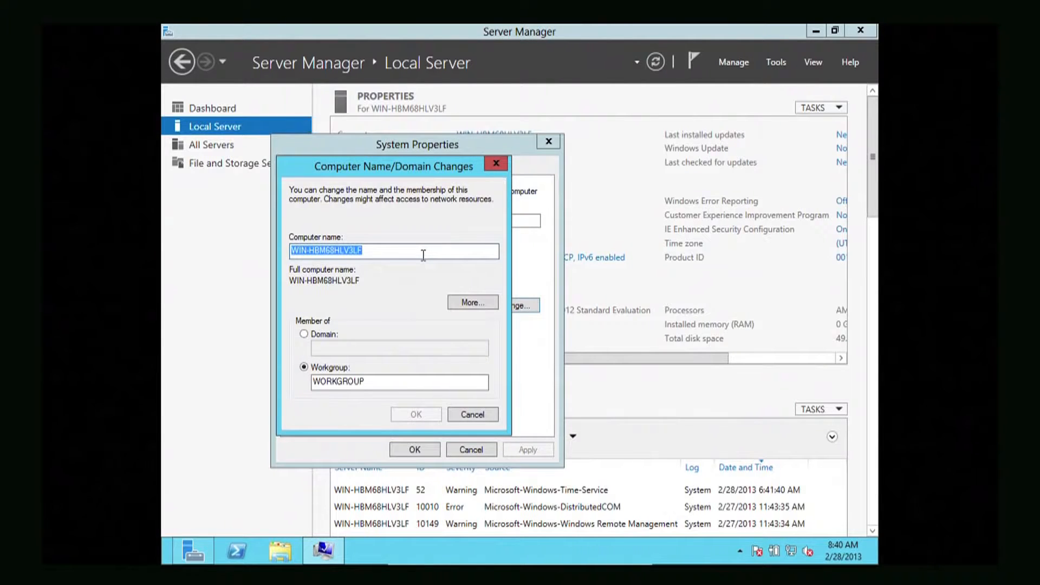
- Enter SERVER as the new computer name and confirm it
text(SERVER)
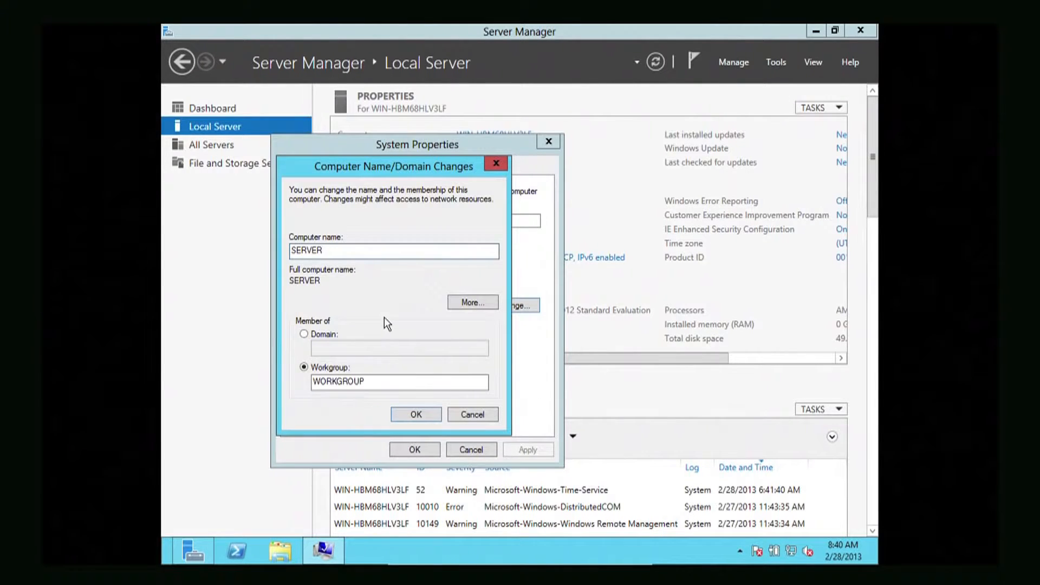
click(404, 412)
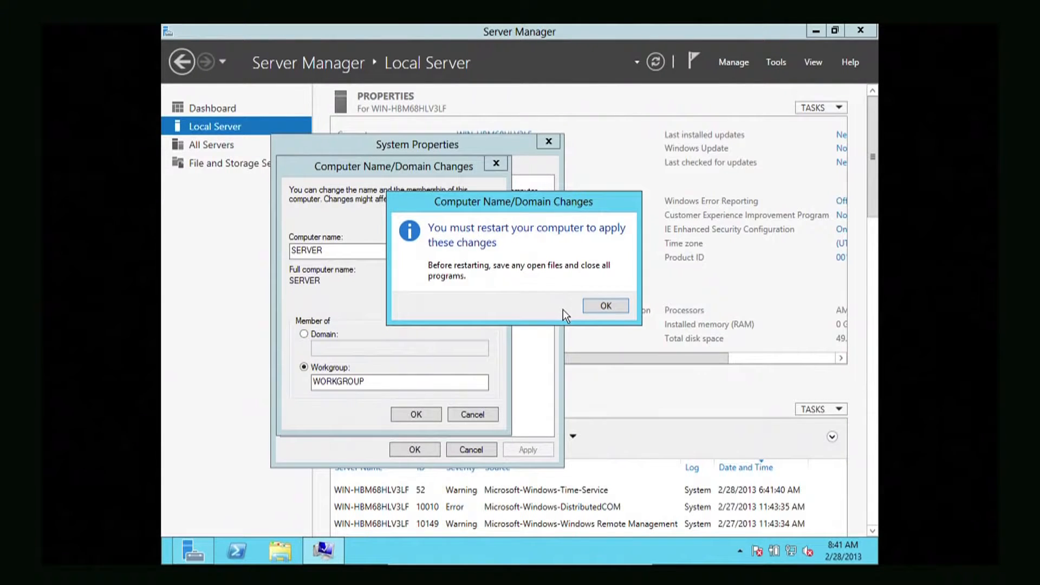
- Acknowledge the restart notice, close System Properties, and leave the SERVER rename awaiting restart
click(604, 306)
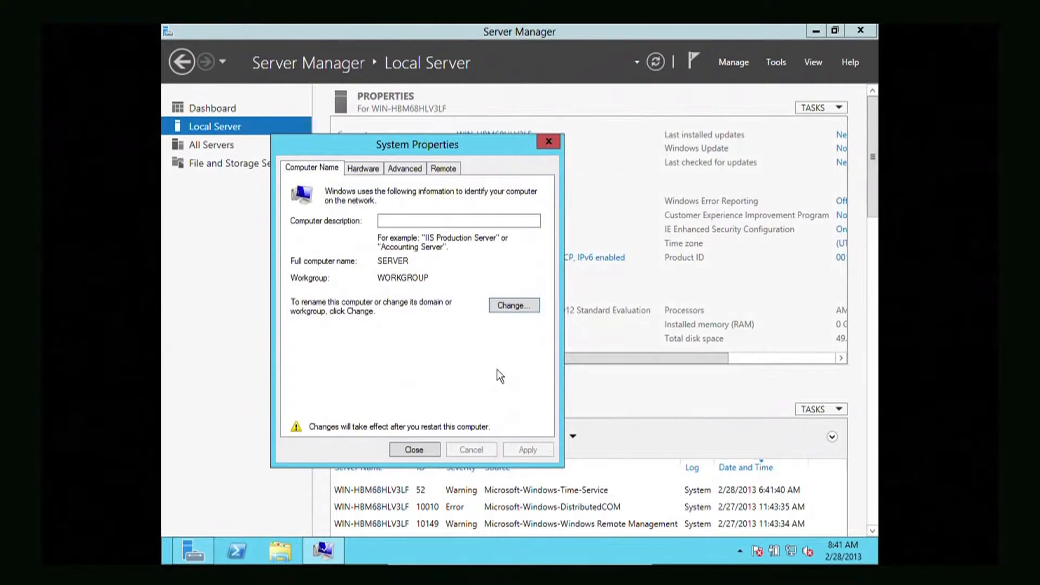
click(434, 448)
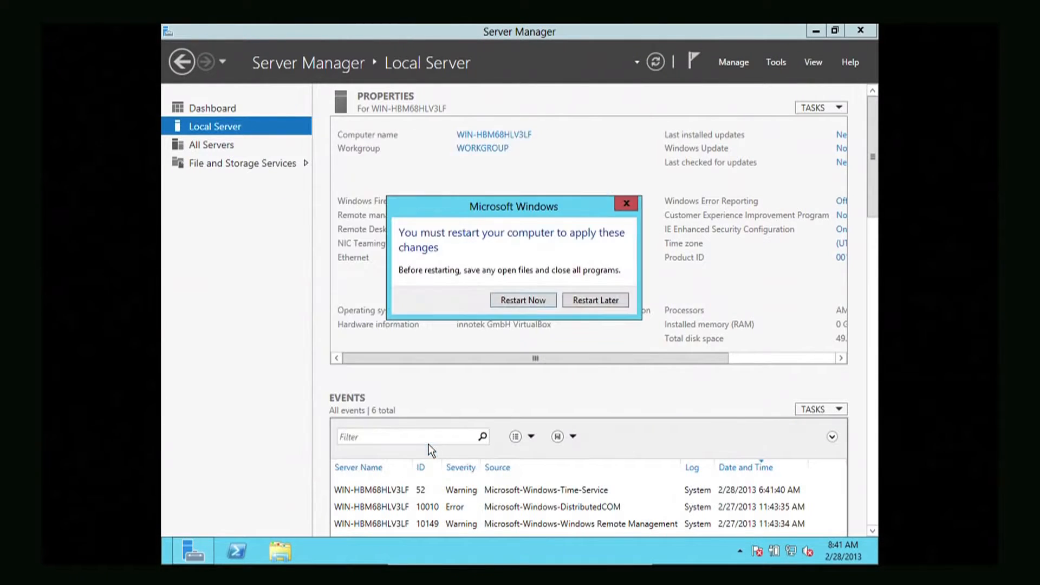
click(523, 301)
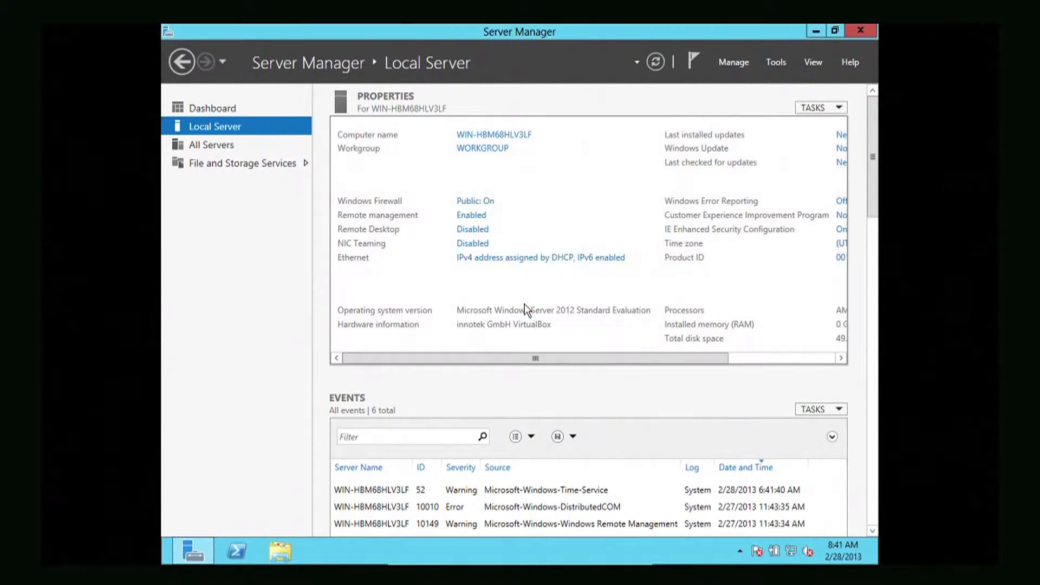
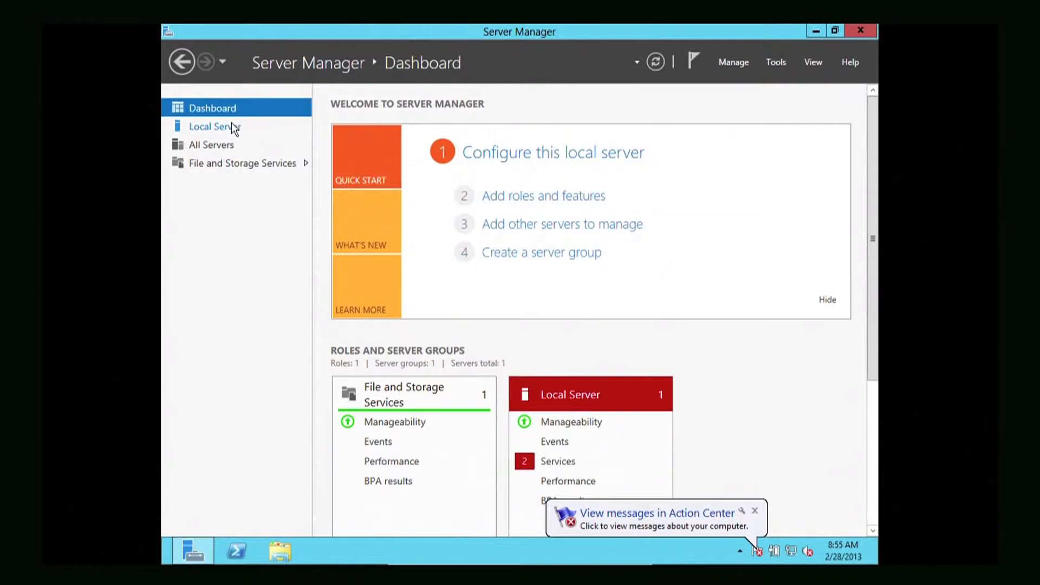
- Show the Local Server properties page for SERVER in workgroup WORKGROUP
click(232, 124)
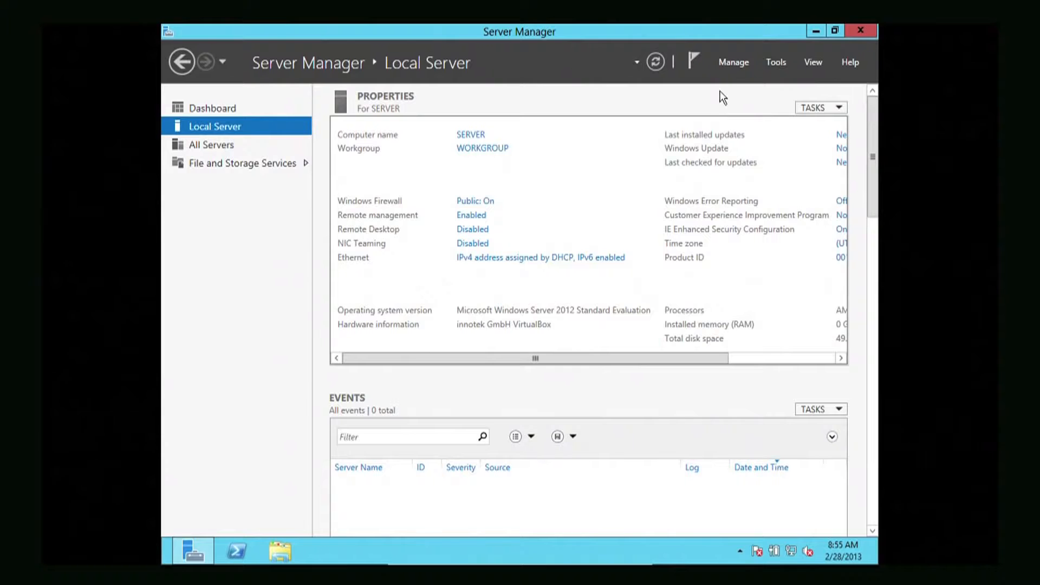
- Launch the Add Roles and Features Wizard from the Manage menu
click(733, 62)
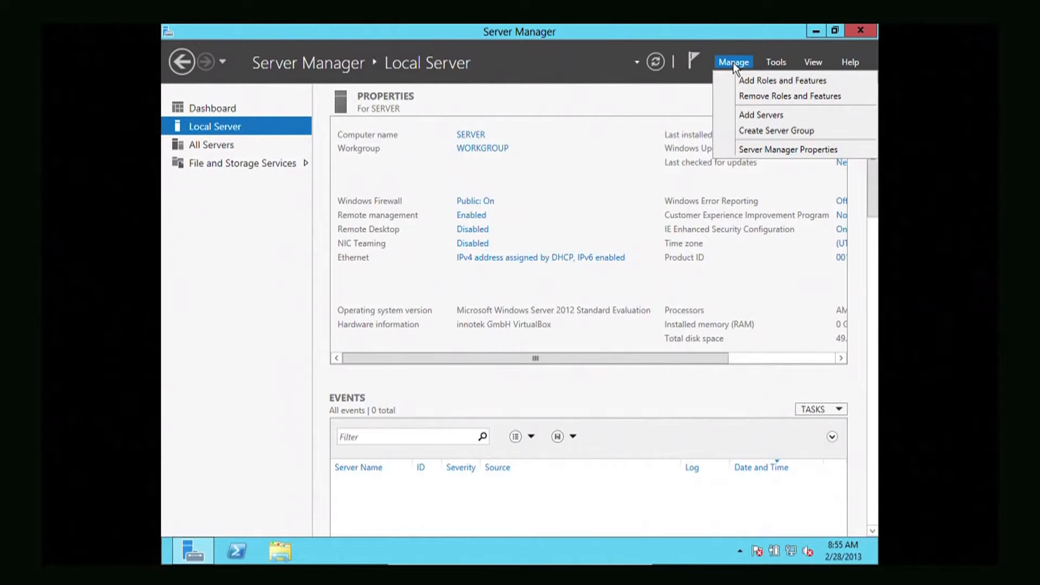
click(762, 82)
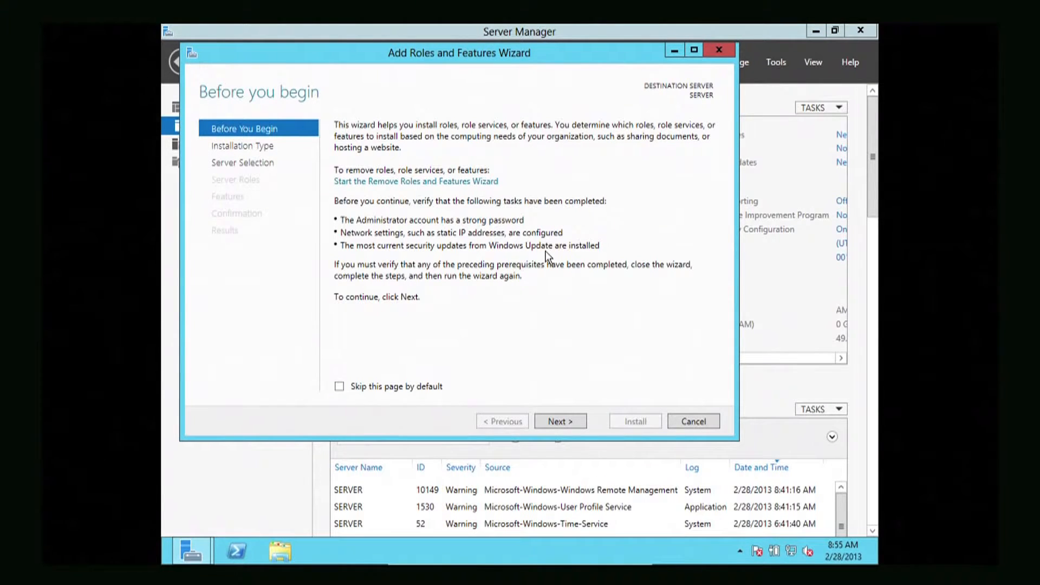
- Keep role-based installation on destination SERVER and tick Active Directory Domain Services
click(547, 422)
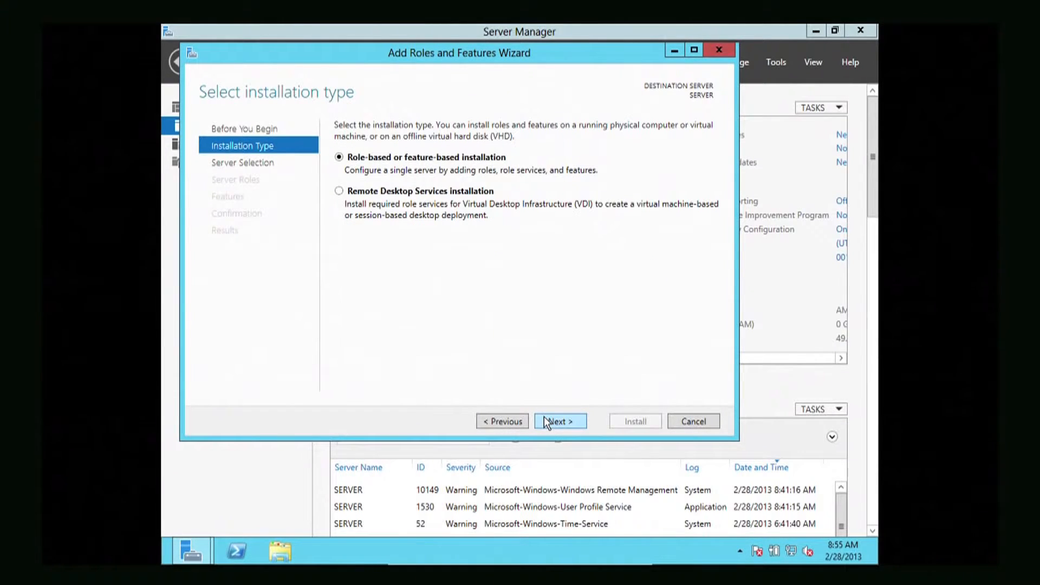
click(547, 422)
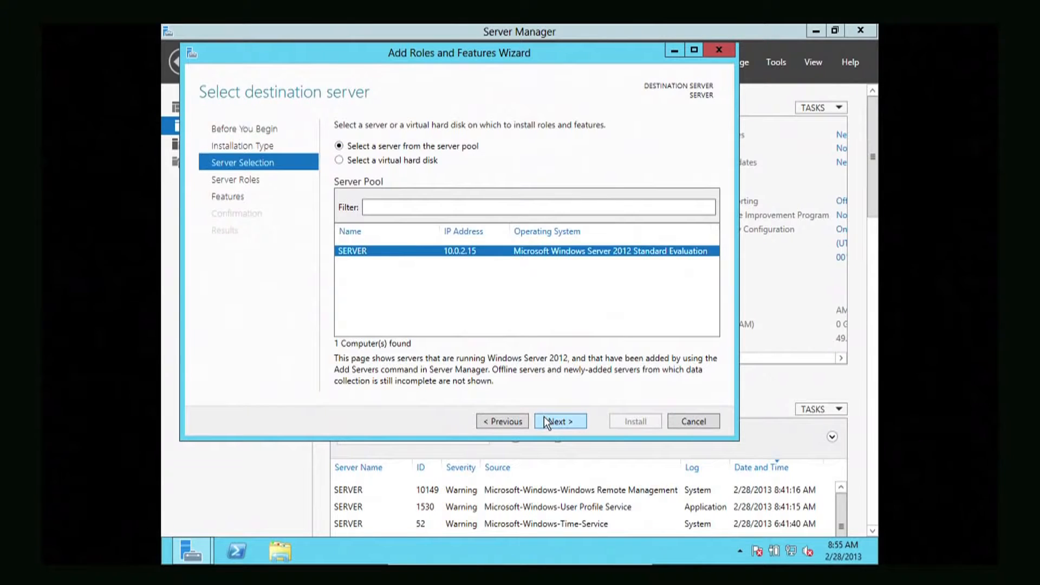
click(547, 423)
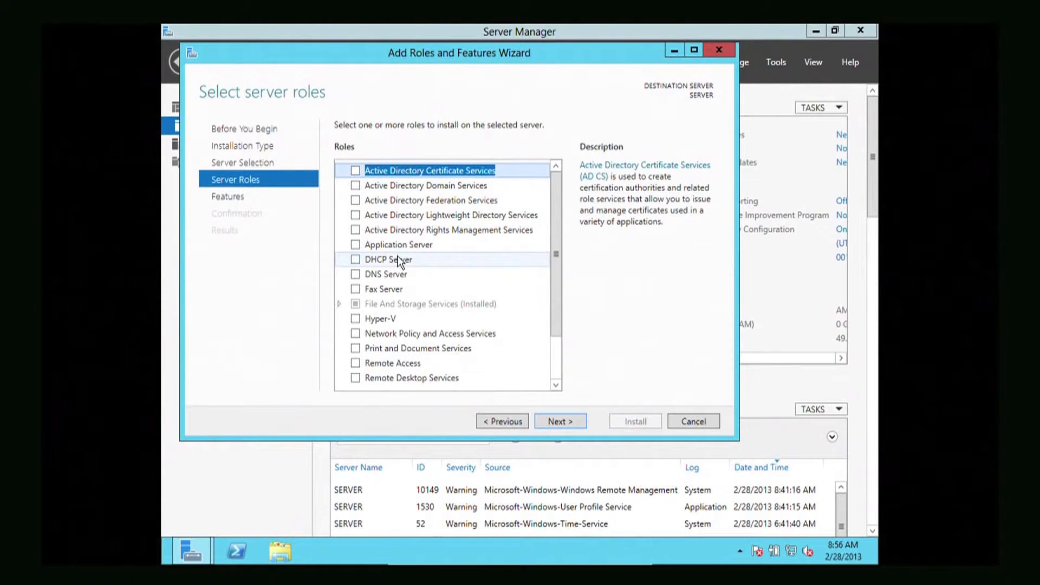
click(357, 184)
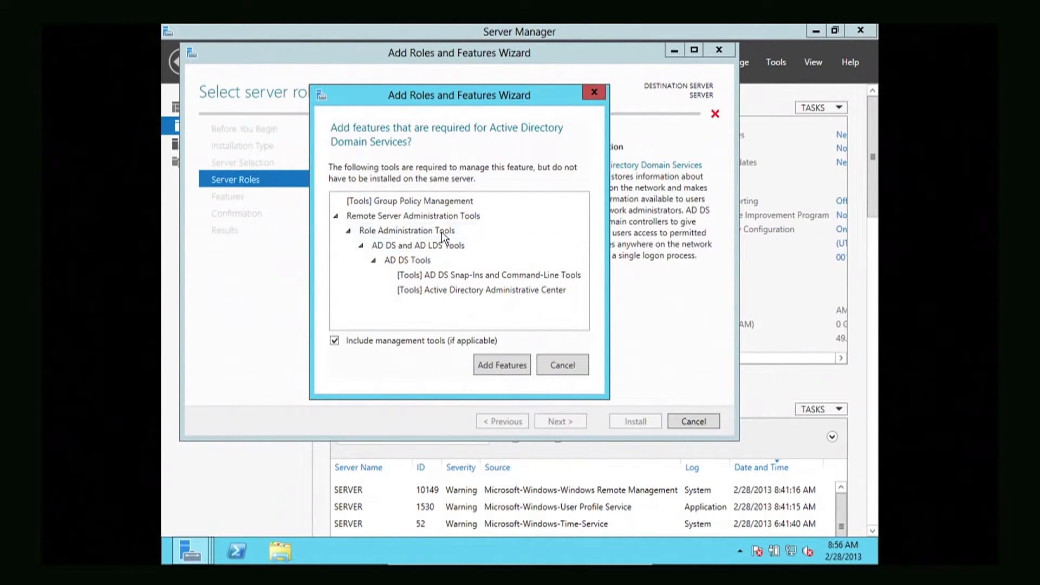
- Add AD DS, DHCP Server and DNS Server with their management tools, overriding static IP warnings
click(495, 363)
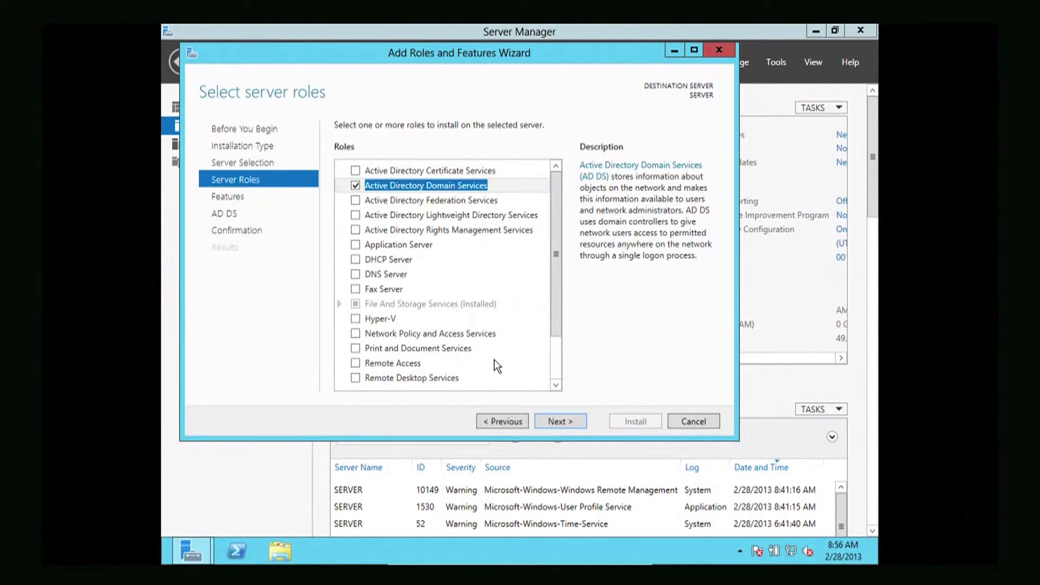
click(356, 260)
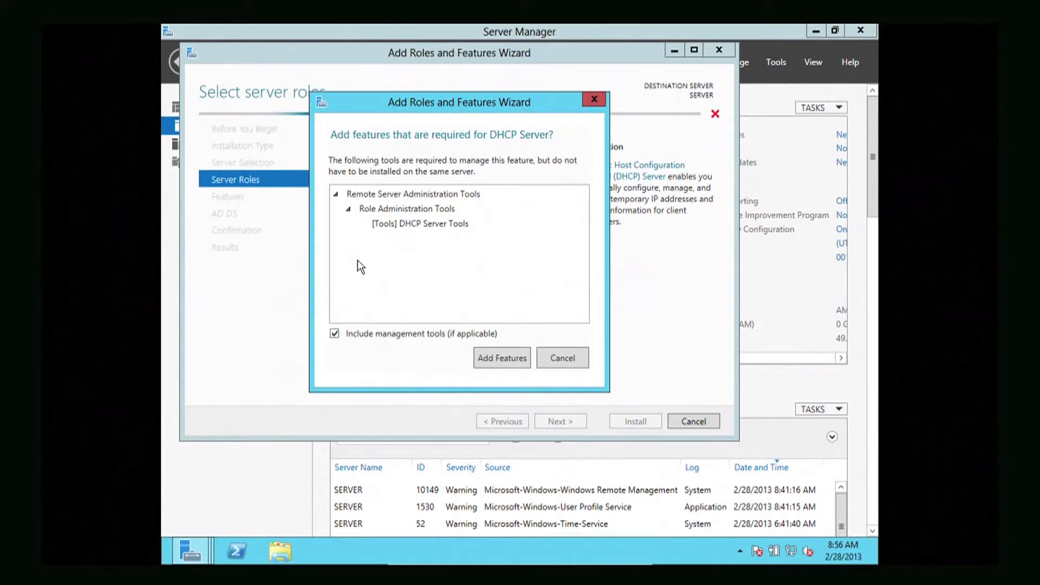
click(492, 347)
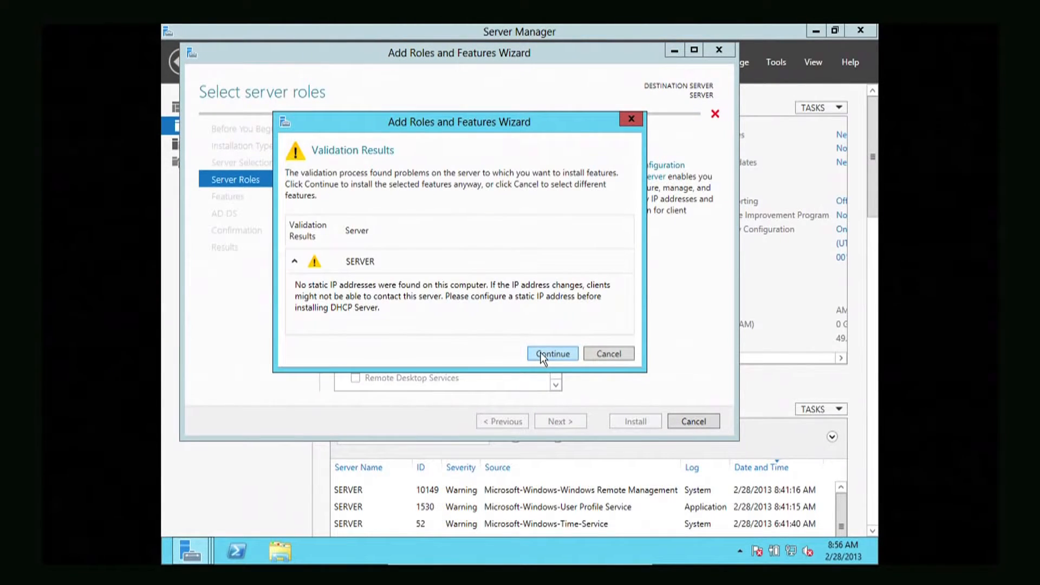
click(541, 355)
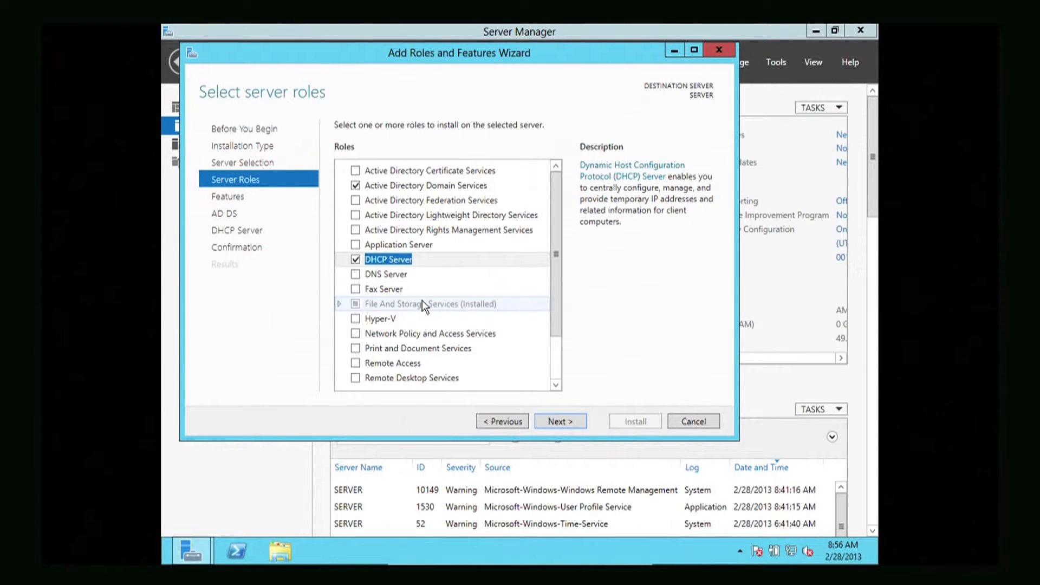
click(356, 274)
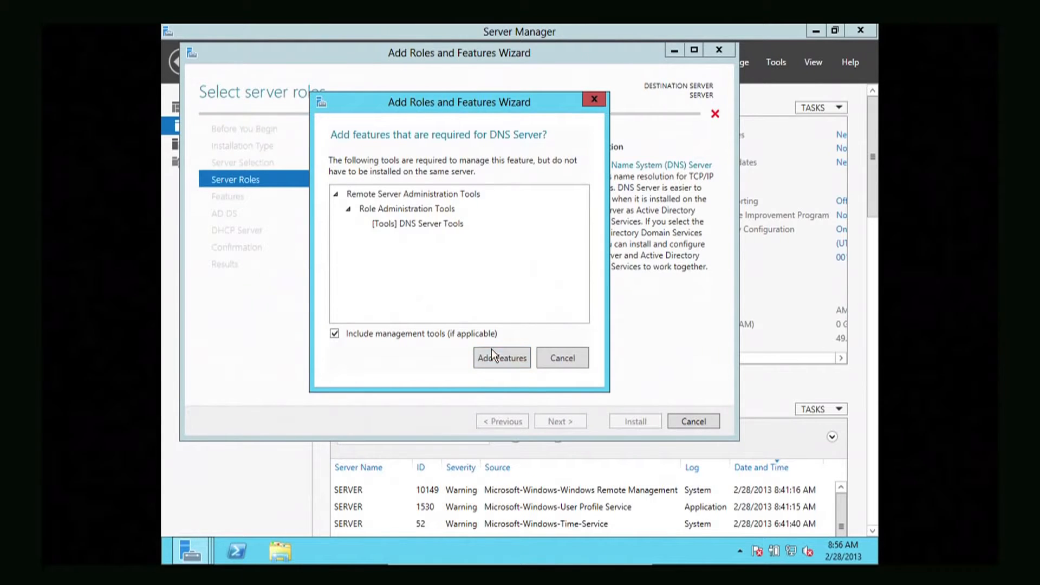
click(492, 351)
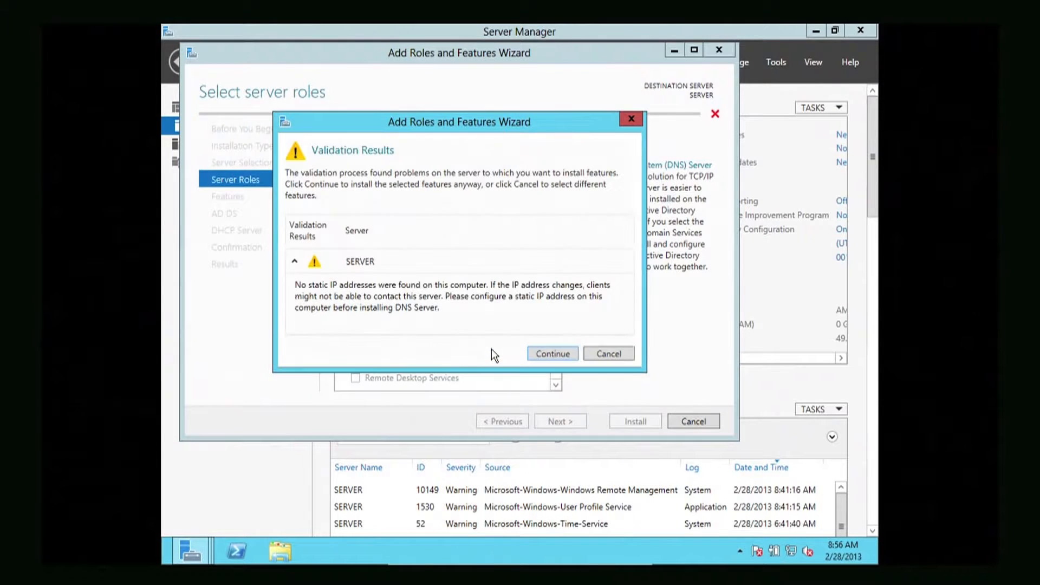
click(534, 354)
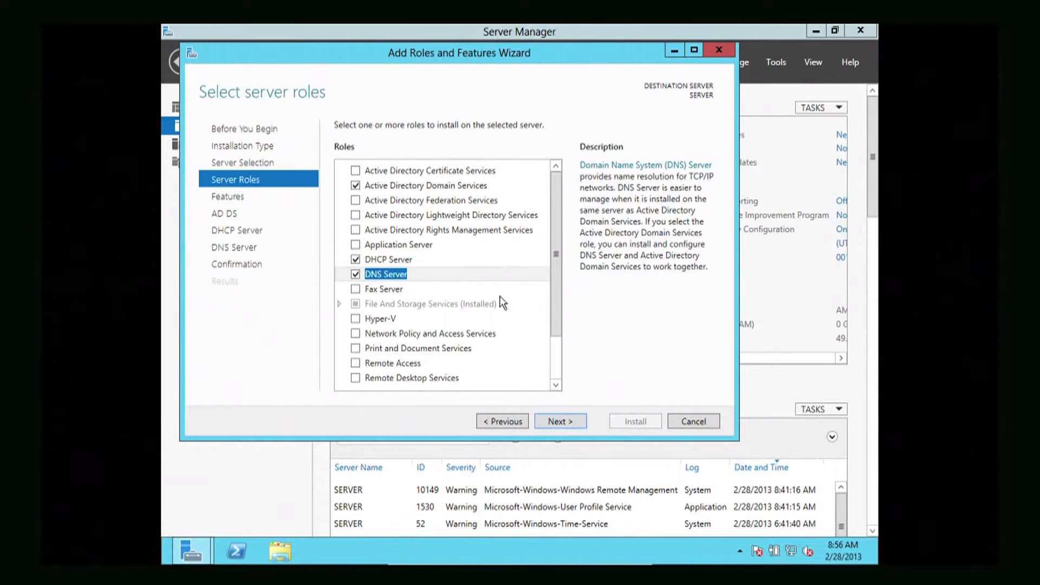
- Install AD DS, DHCP and DNS with default features, then launch domain controller promotion
click(546, 416)
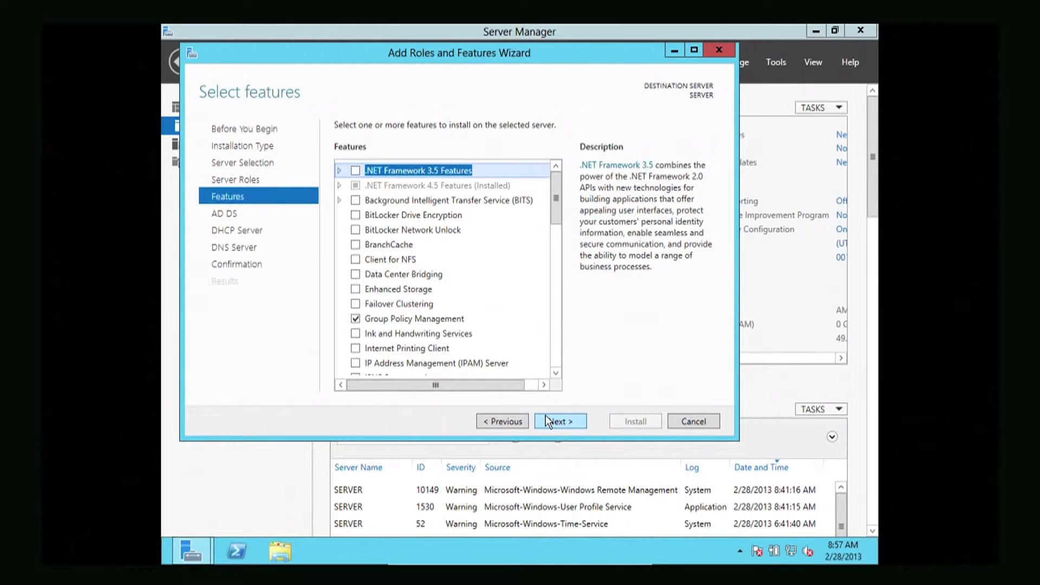
click(549, 421)
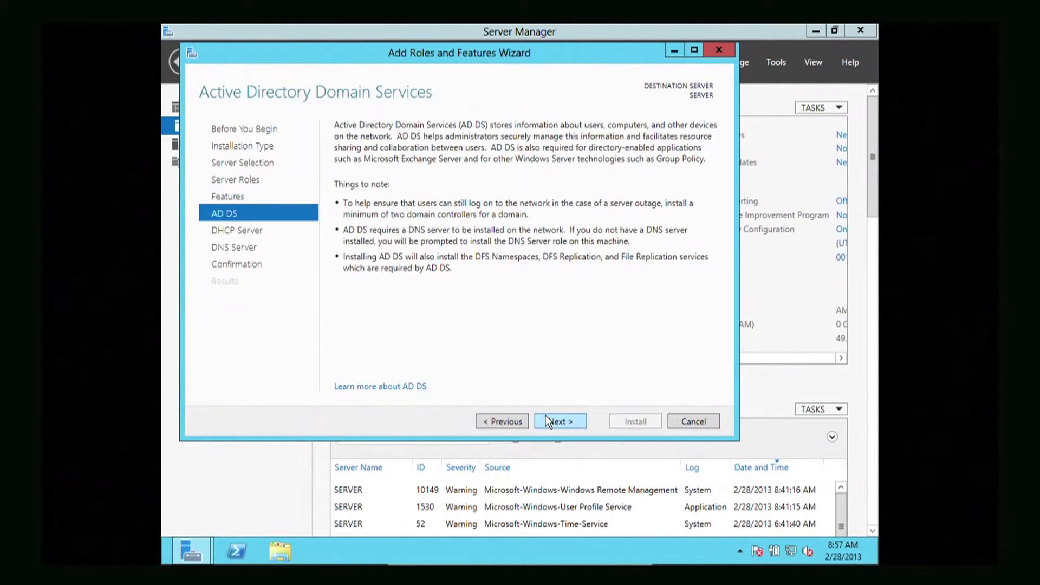
click(549, 422)
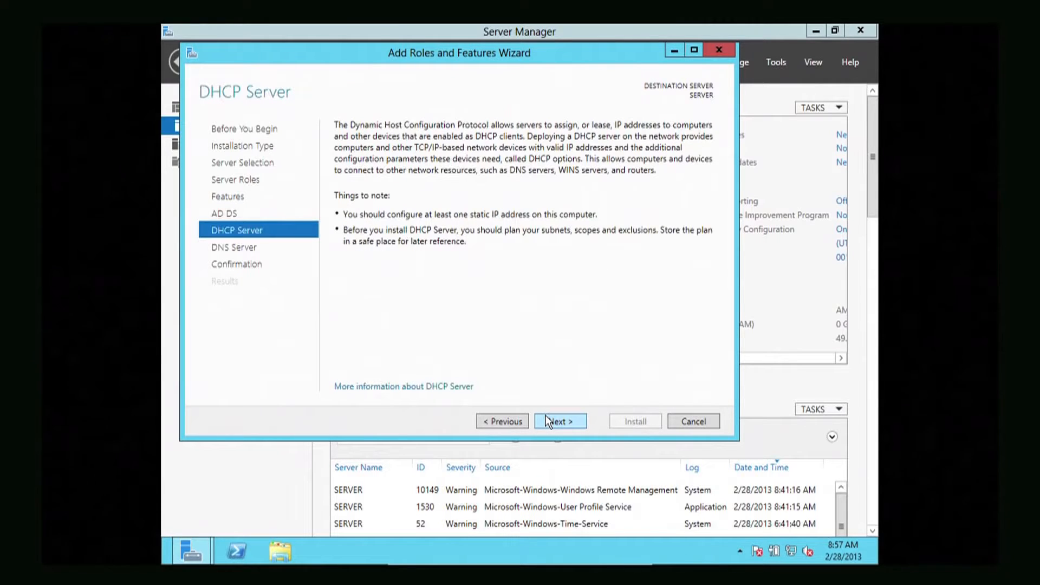
click(549, 422)
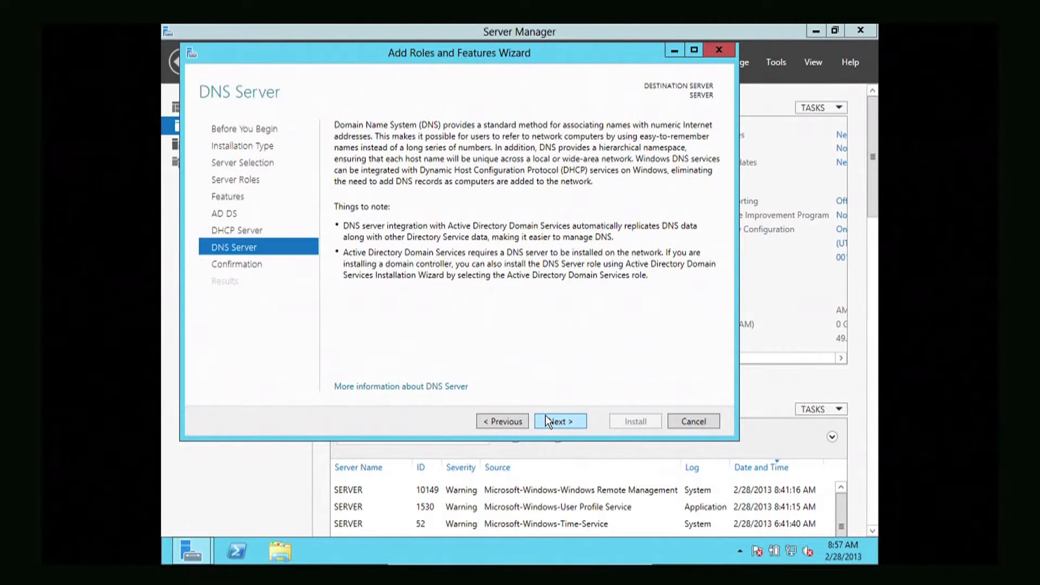
click(549, 421)
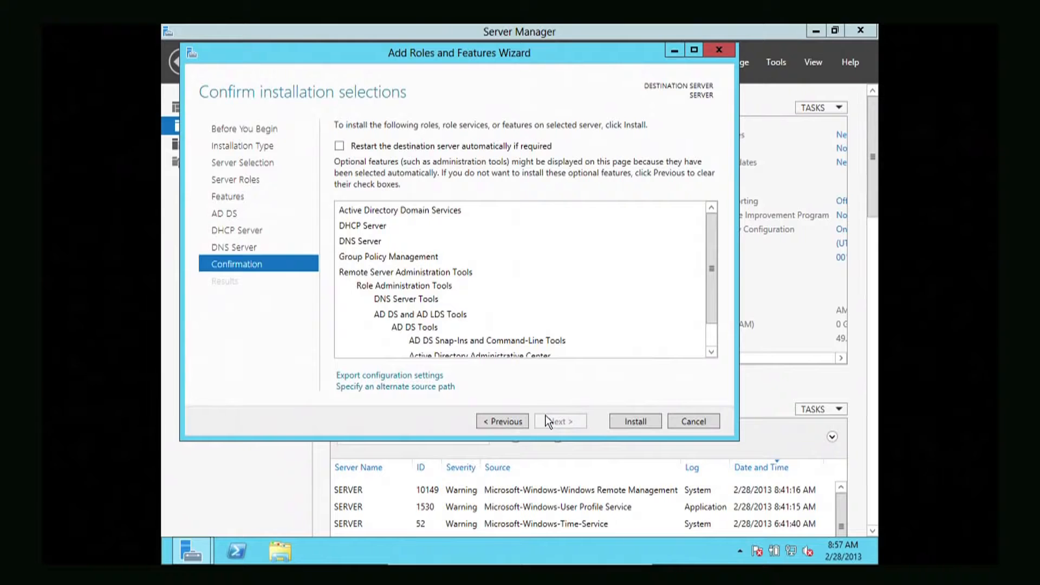
click(637, 420)
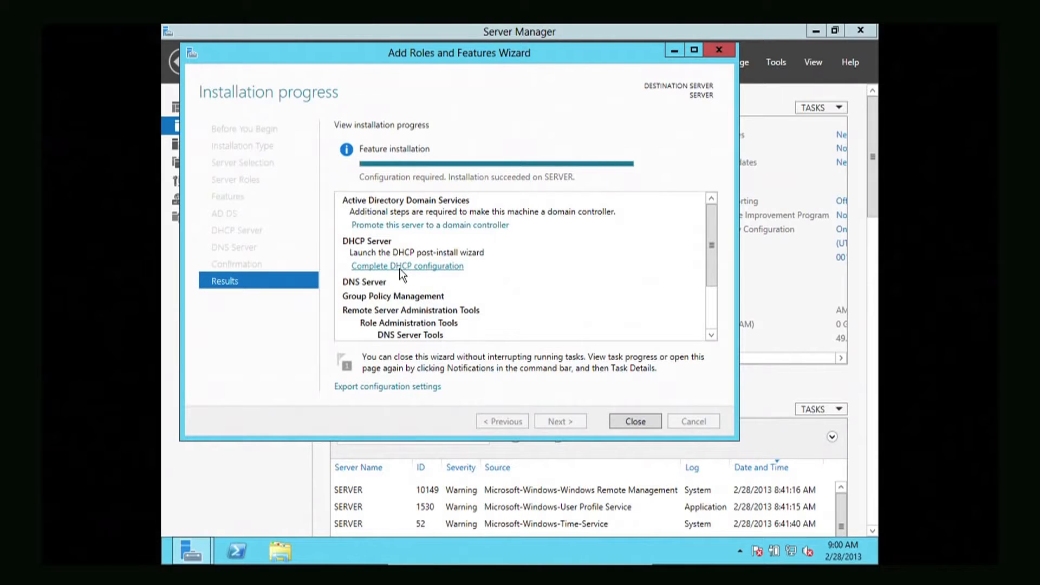
click(396, 225)
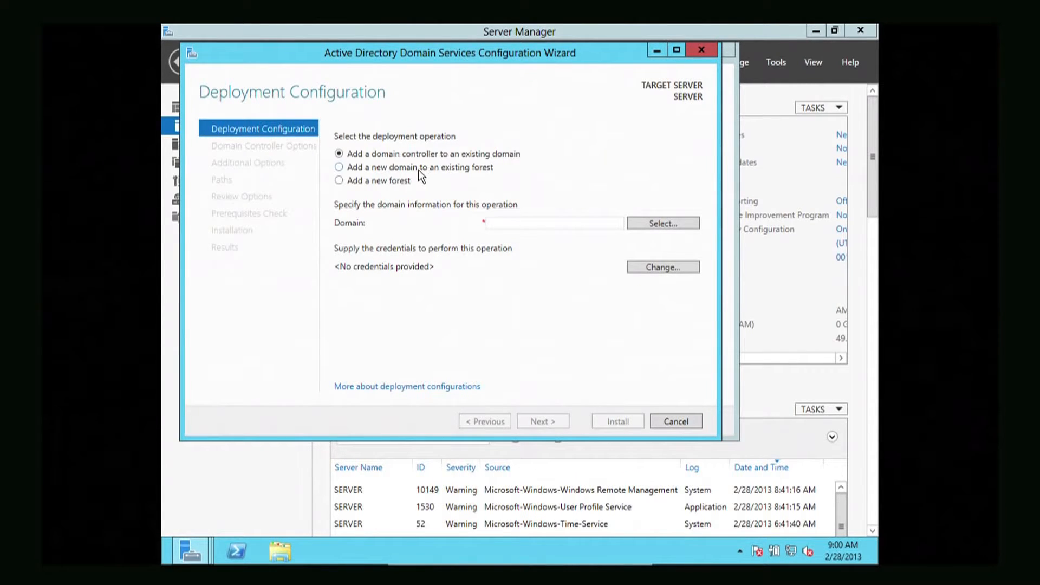
- Choose Add a new forest and place the cursor in the Root domain name box
click(339, 181)
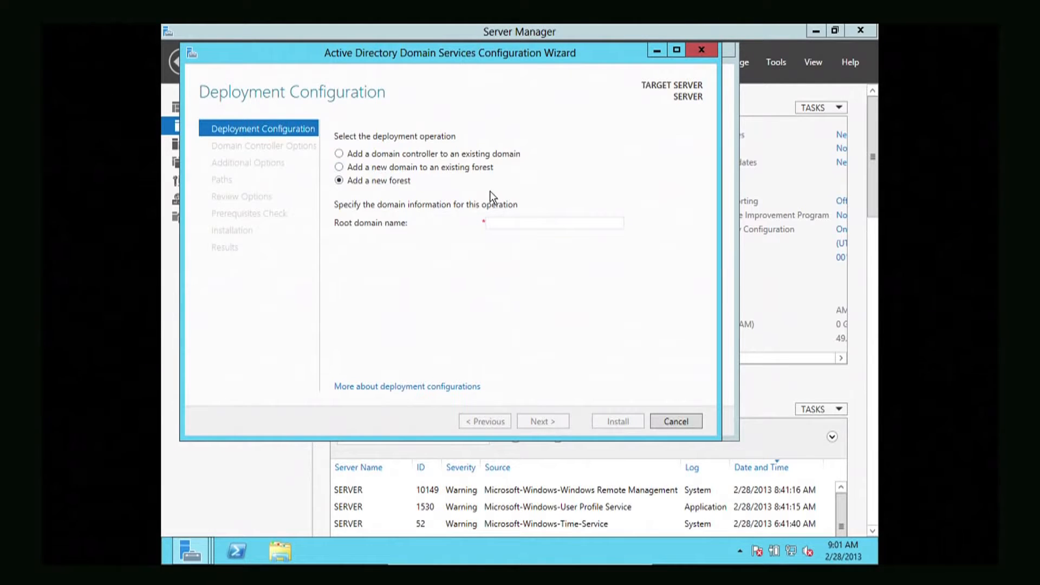
click(499, 224)
- Enter etcg.com as the new forest's root domain name, removing the extra .com
text(e)
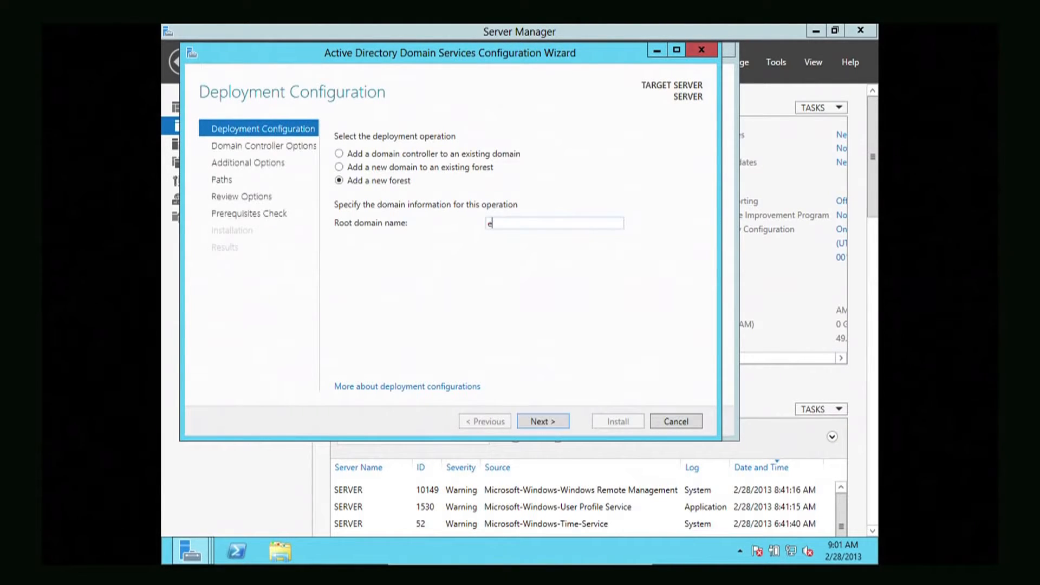
text(tcg.com)
key(BackSpace)
key(BackSpace)
key(BackSpace)
key(BackSpace)
text(.com)
- Accept the etcg.com new forest settings and advance to Domain Controller Options
click(538, 420)
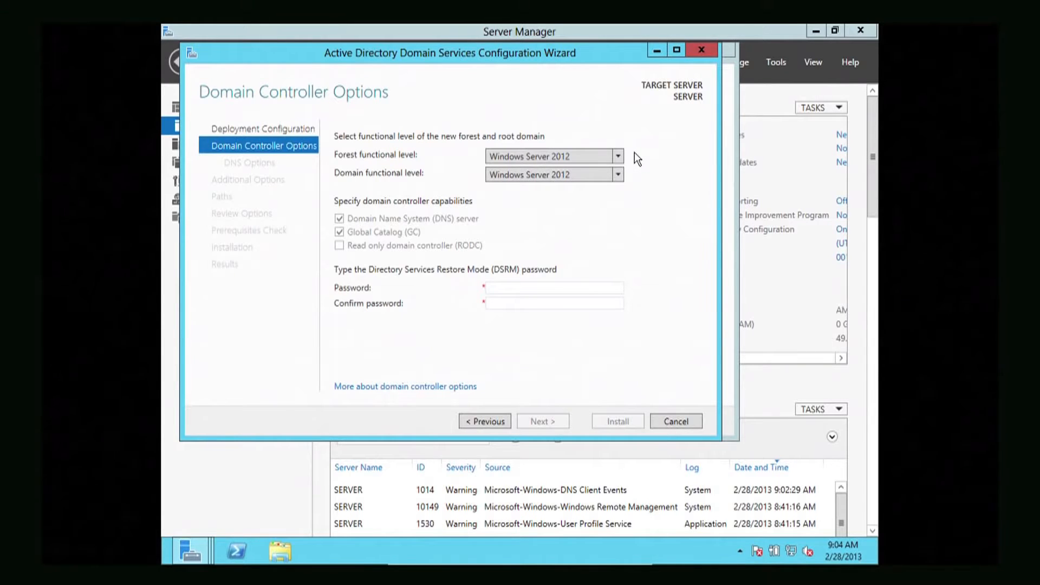
click(620, 155)
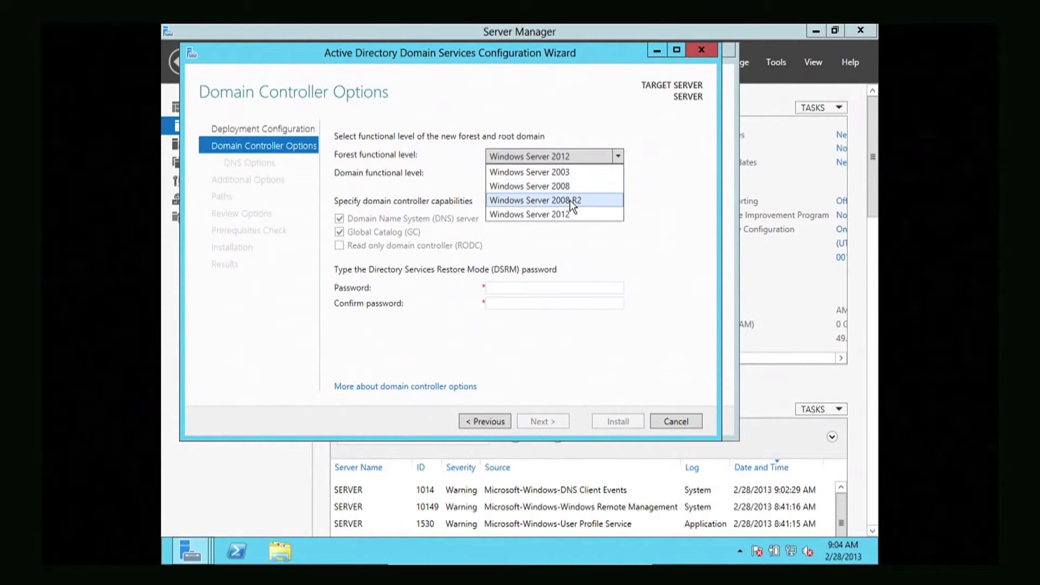
click(646, 205)
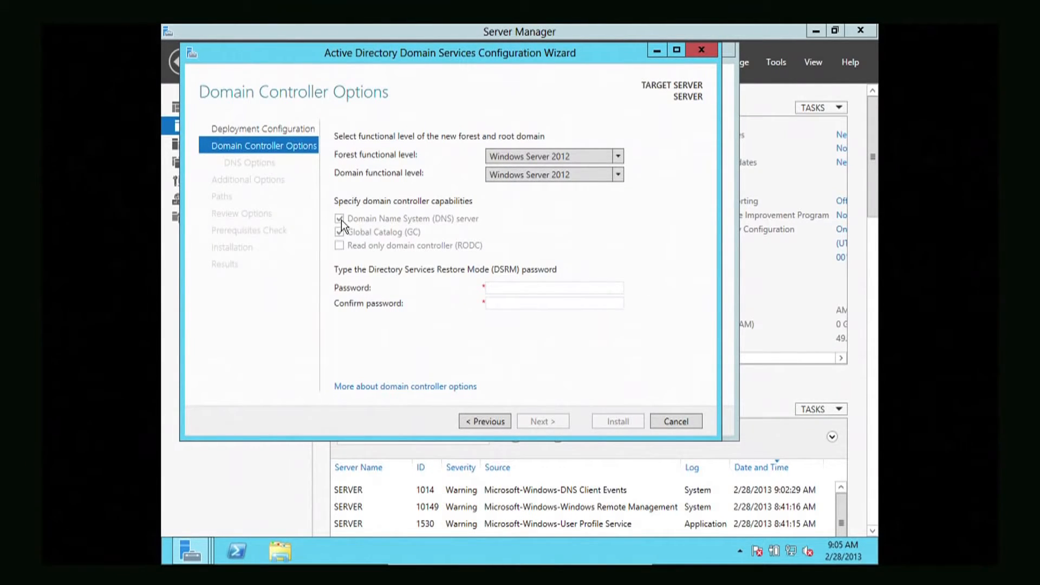
- Type the DSRM password in both the Password and Confirm password boxes
click(497, 284)
text(Password1!)
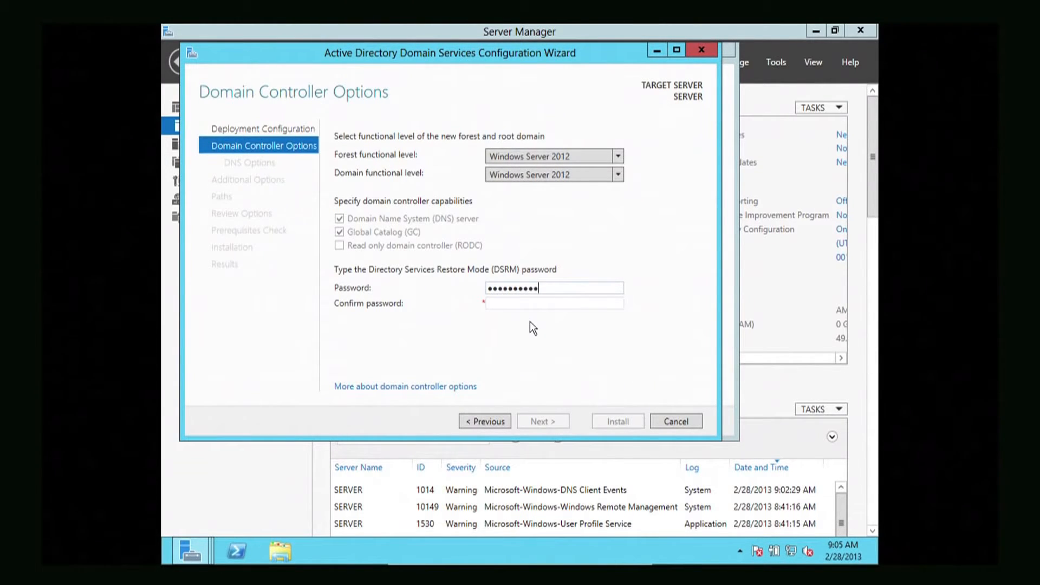
key(Tab)
text(Pa)
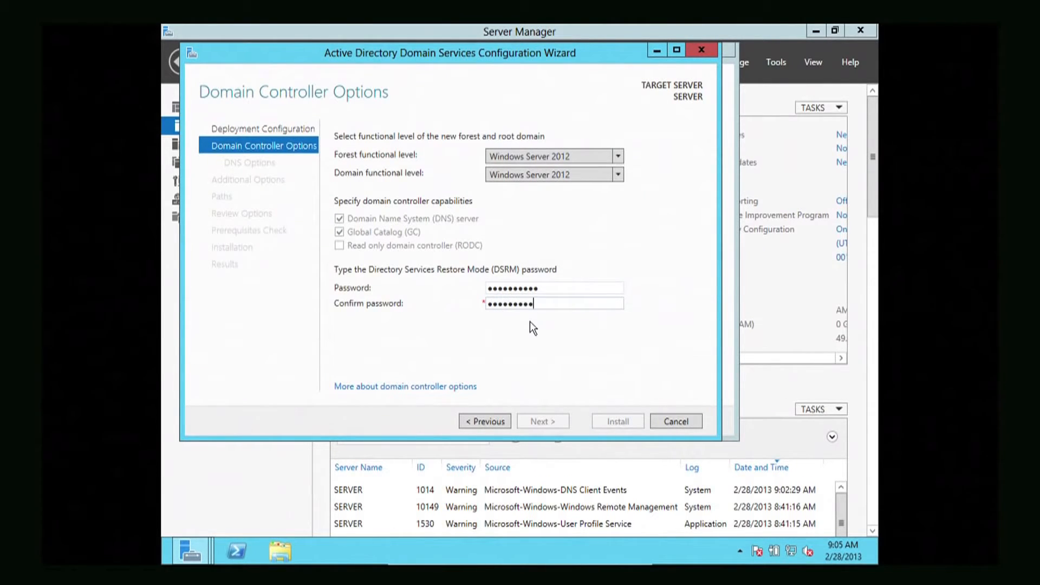
text(ssword1!)
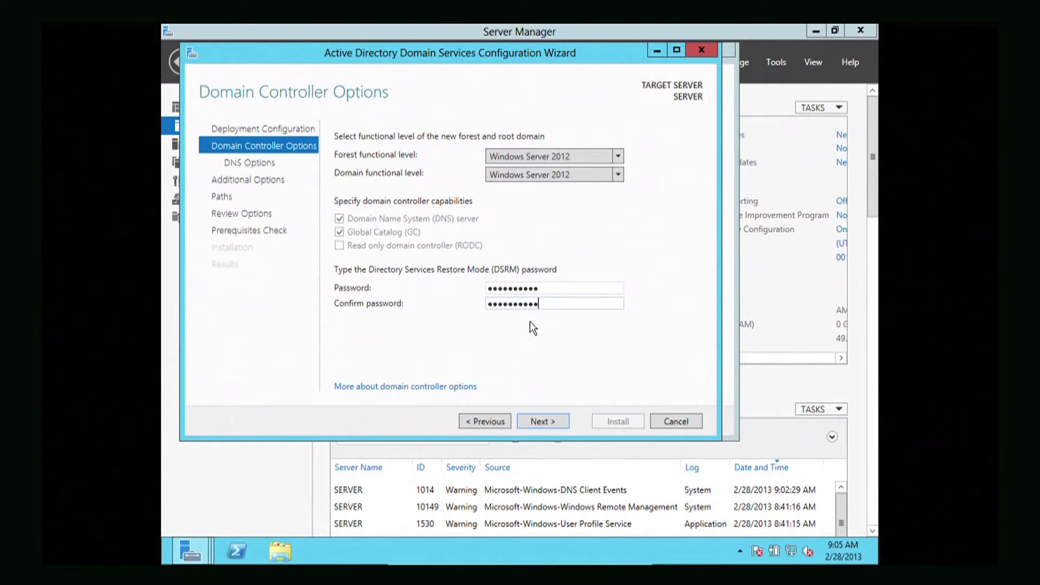
- Continue past Domain Controller Options and DNS Options without delegation to Additional Options
click(532, 415)
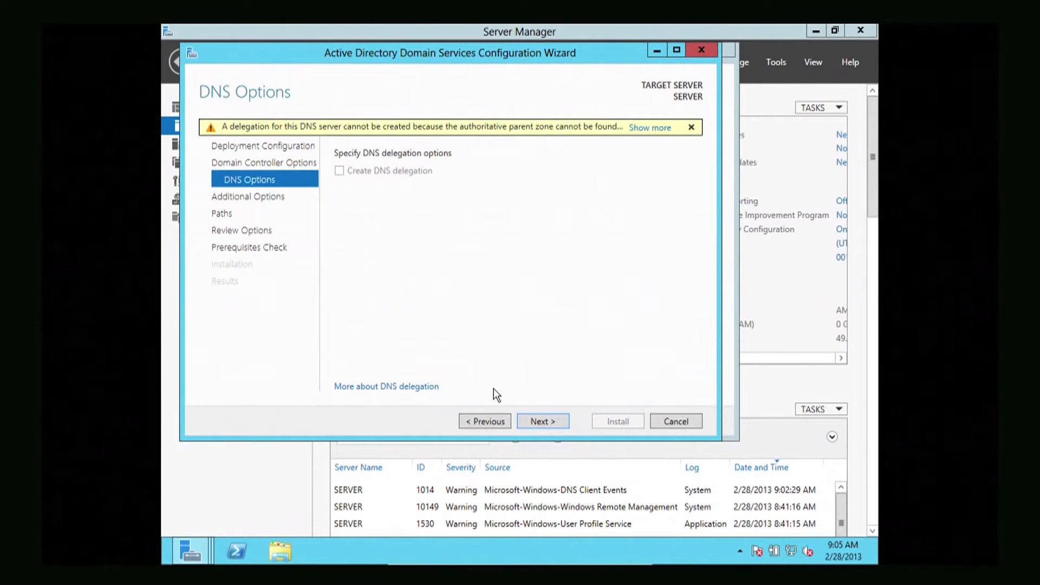
click(533, 423)
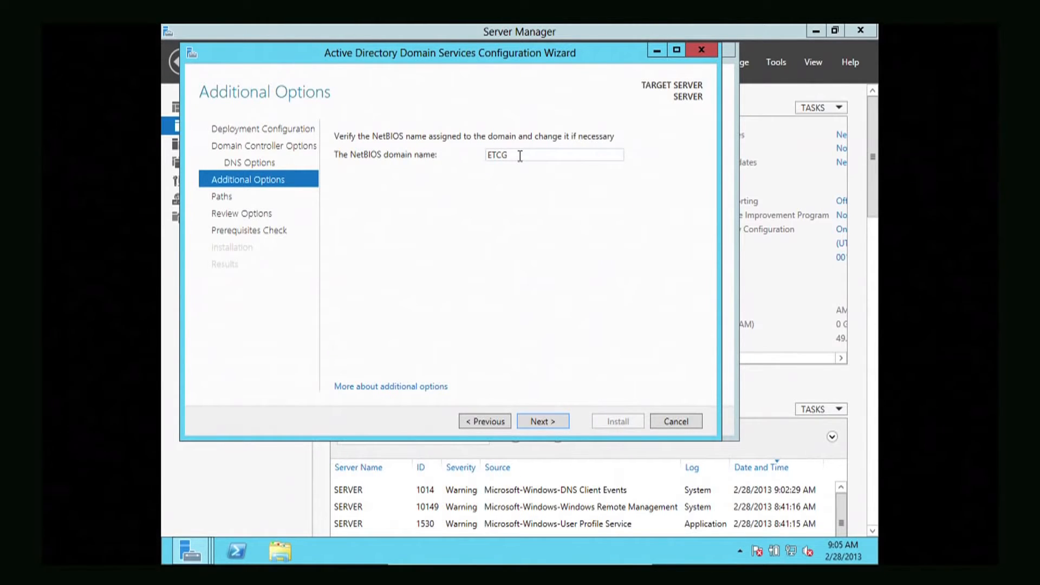
double_click(519, 156)
click(533, 158)
- Accept NetBIOS name ETCG and keep the default NTDS and SYSVOL paths under C:\Windows
click(540, 422)
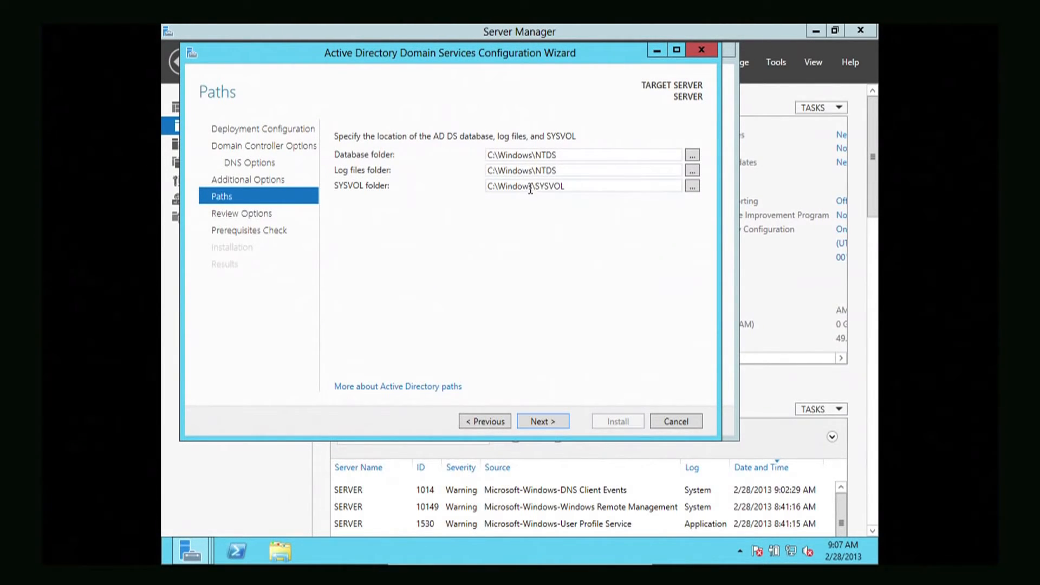
click(535, 421)
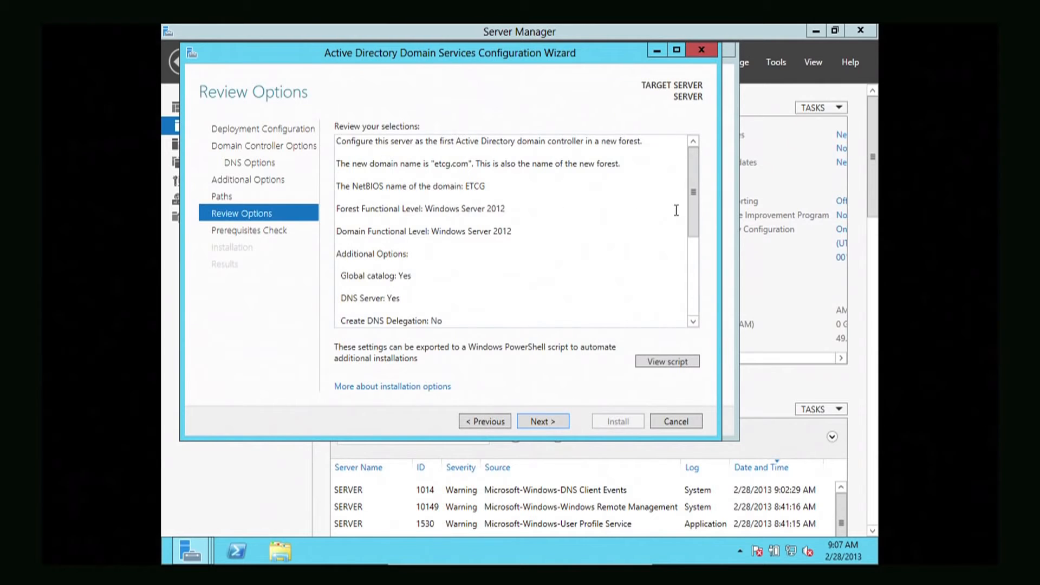
- Scroll through the etcg.com Review Options summary and run the prerequisites check
drag(690, 205, 696, 304)
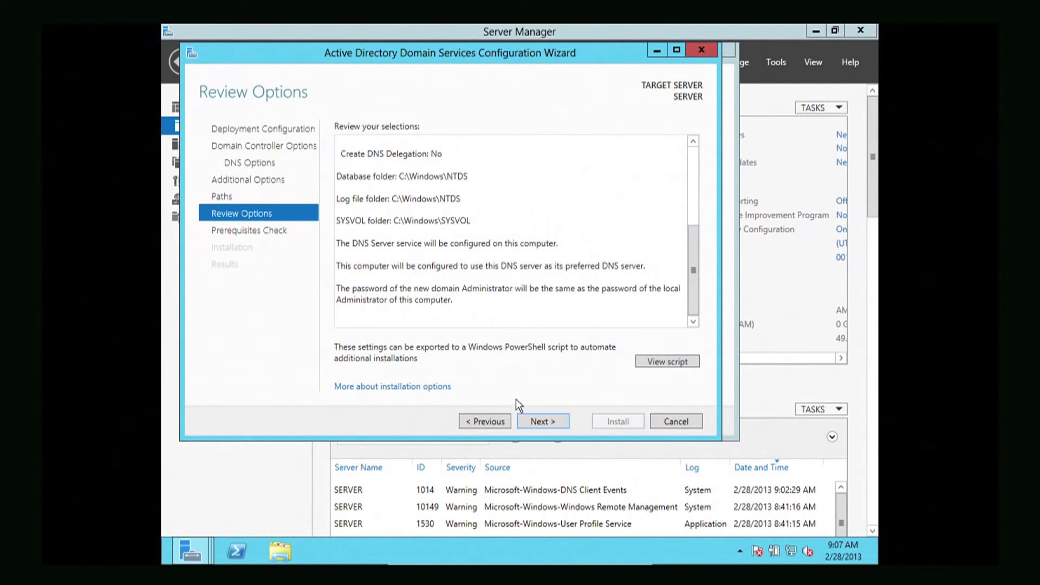
click(539, 421)
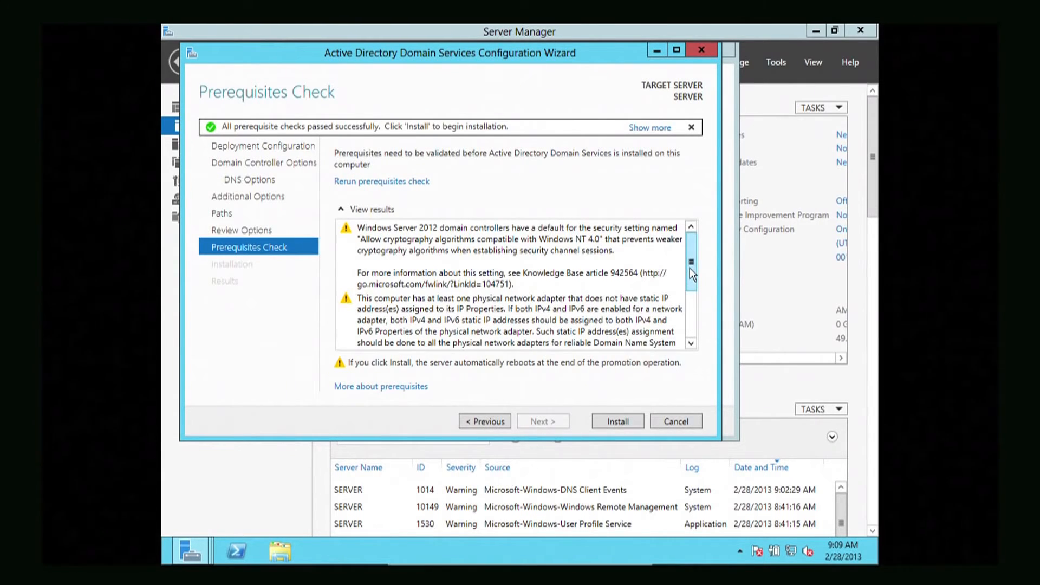
- Look over the passed prerequisite checks and warnings, then install AD DS to promote SERVER
drag(690, 268, 686, 322)
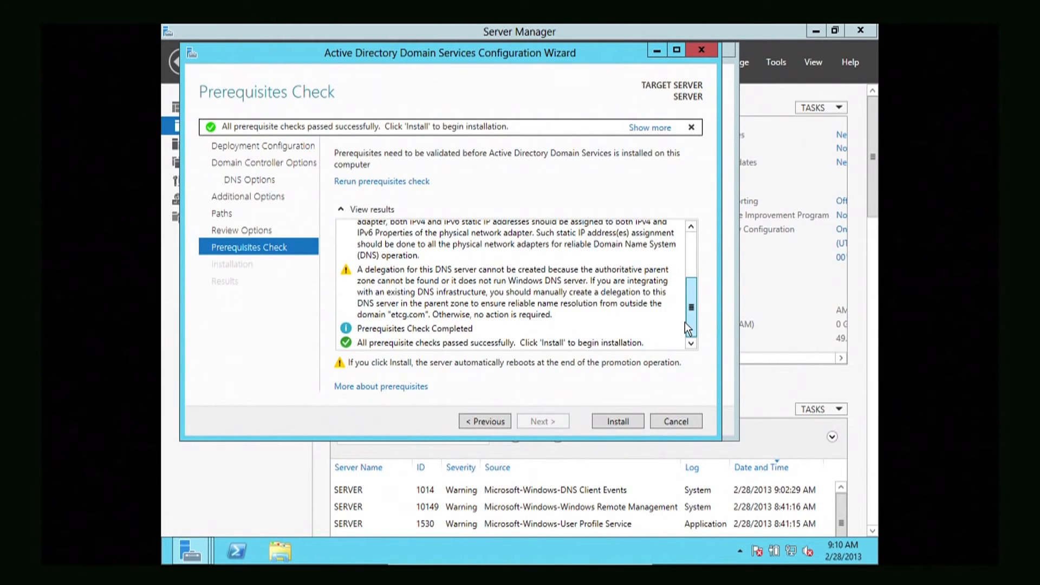
drag(684, 318, 678, 259)
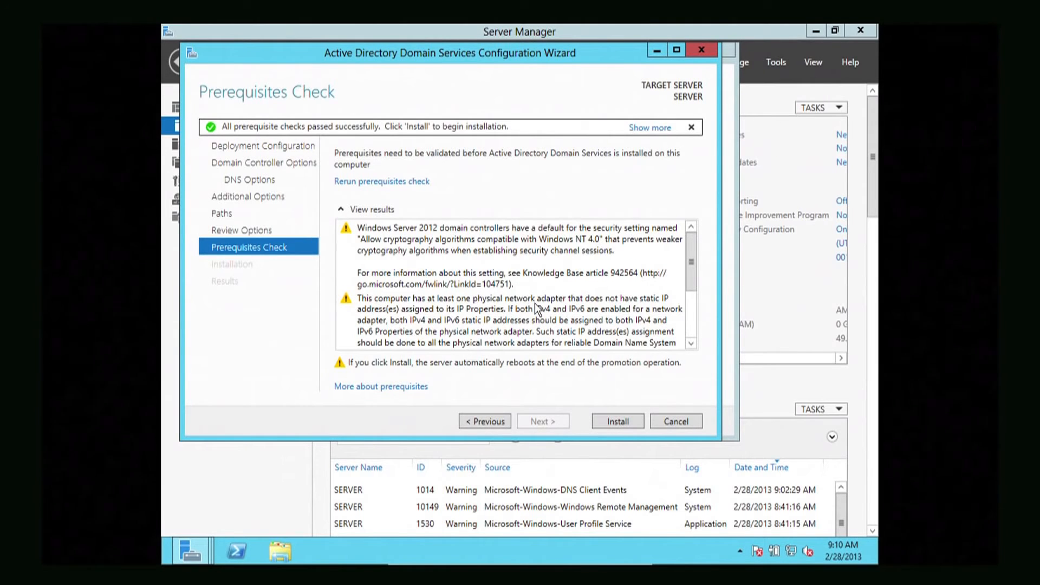
click(607, 420)
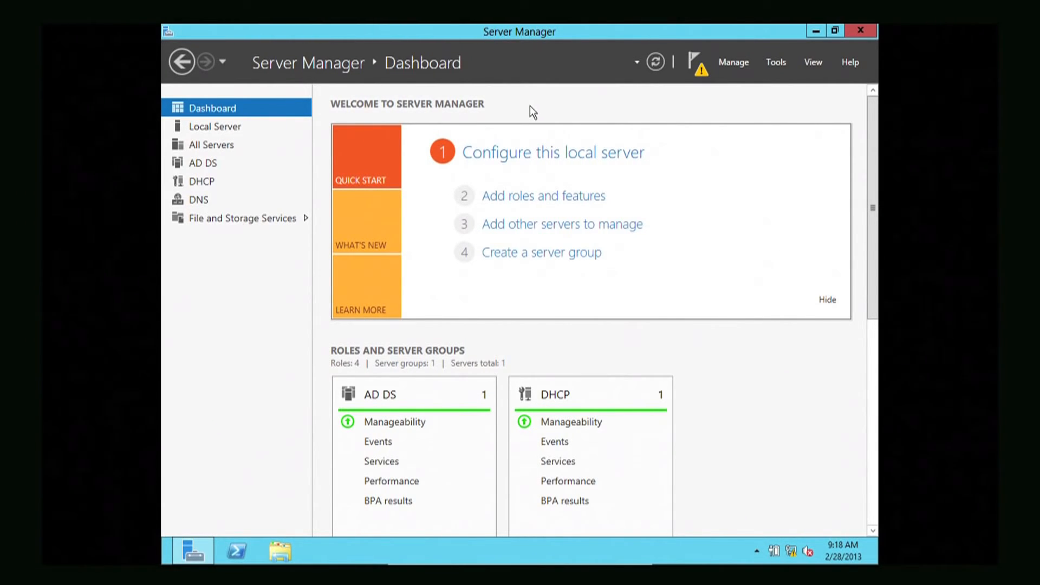
- View the DHCP and AD DS role pages, return to the Dashboard, and bring up the Tools menu
click(207, 186)
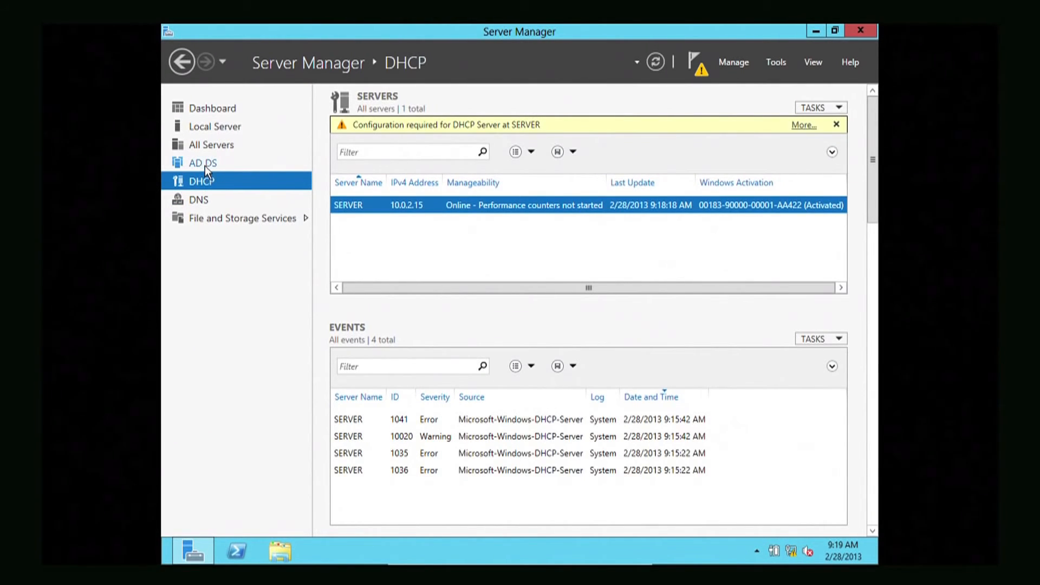
click(200, 163)
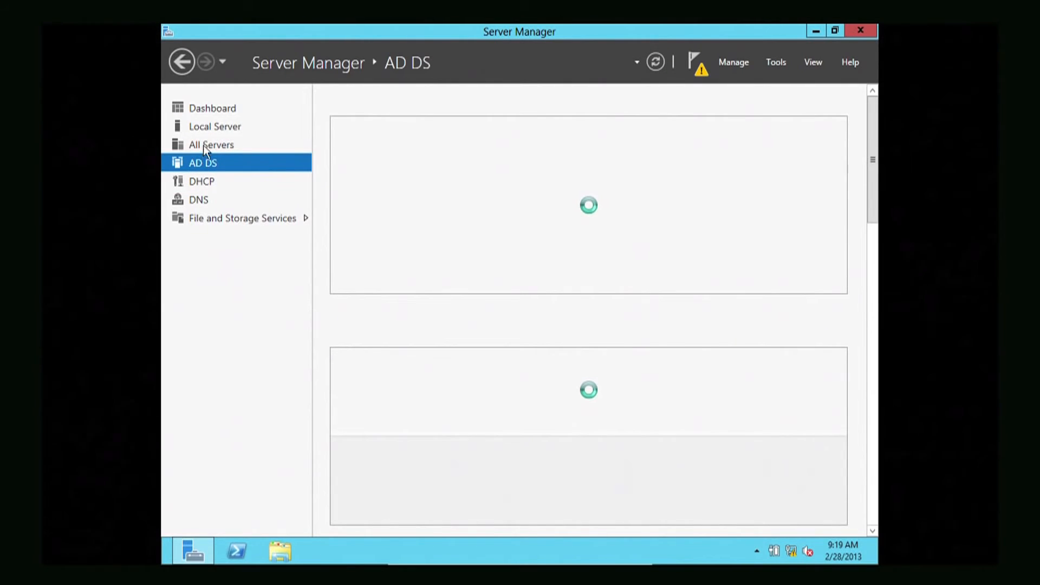
click(210, 109)
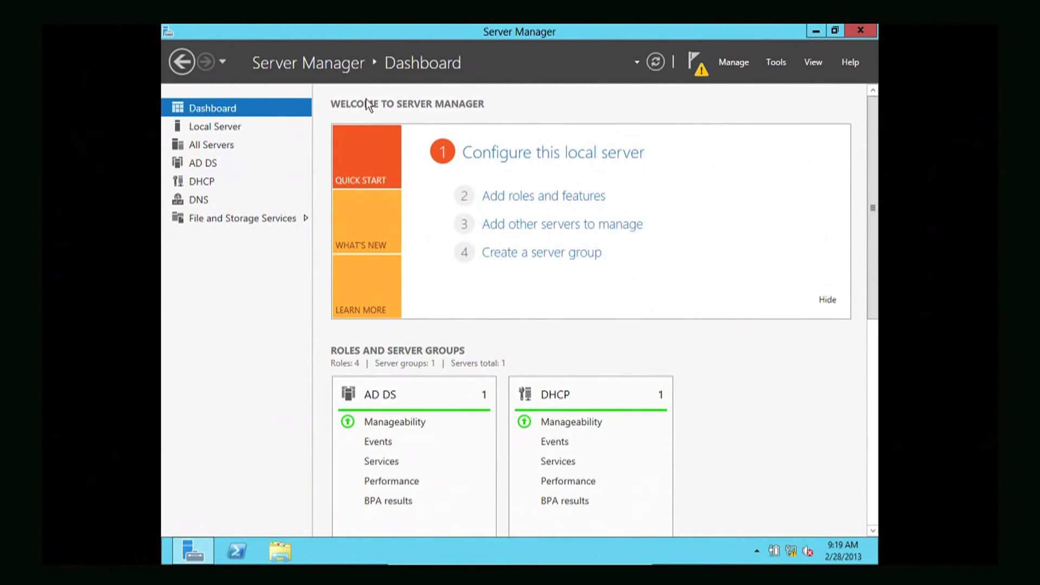
click(776, 62)
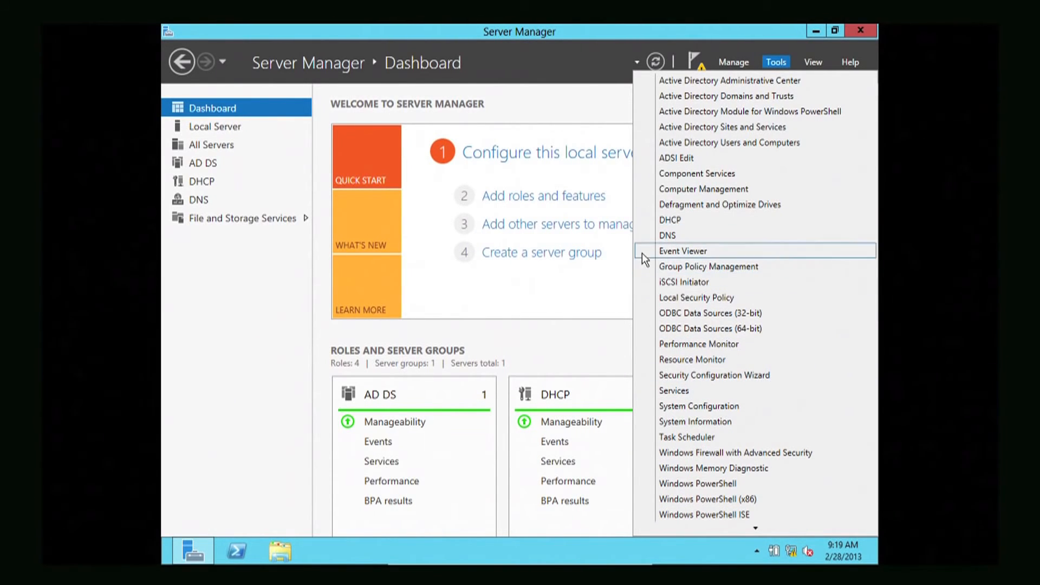
- Dismiss the Tools menu and view Local Server, whose domain now reads etcg.com
click(284, 314)
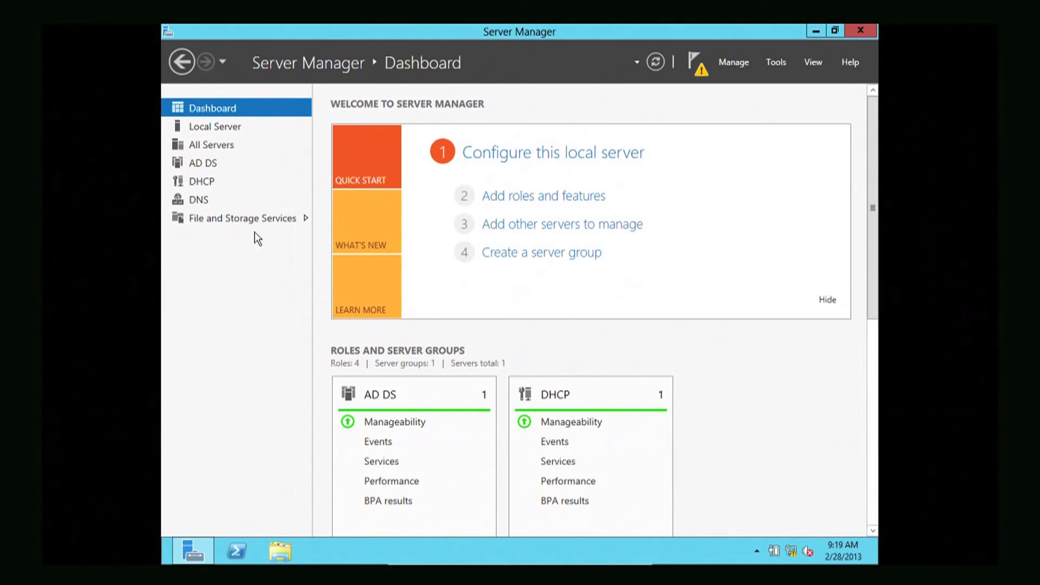
click(223, 129)
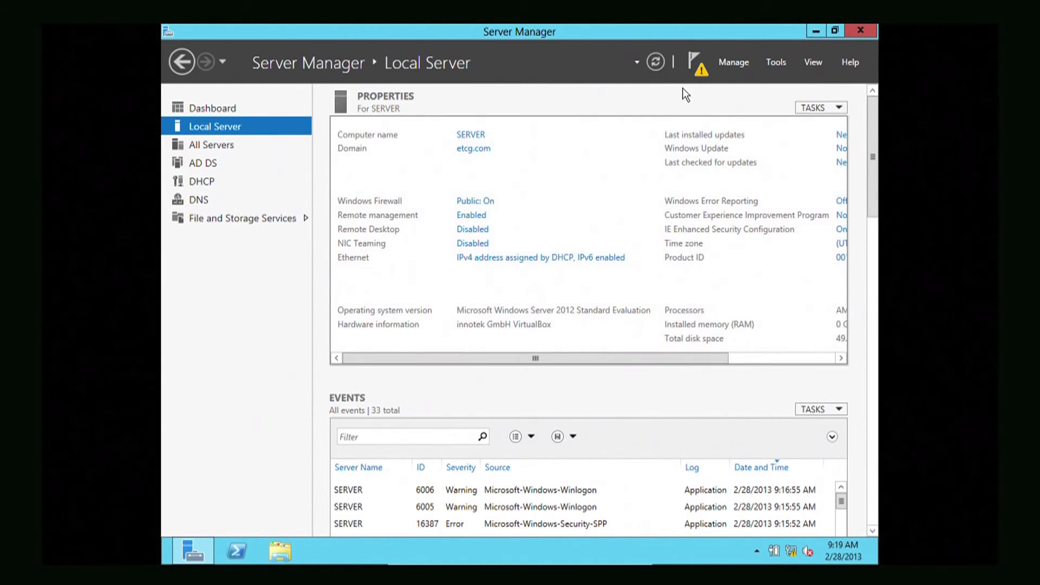
- Show the notification that DHCP Server at SERVER needs post-deployment configuration
click(694, 74)
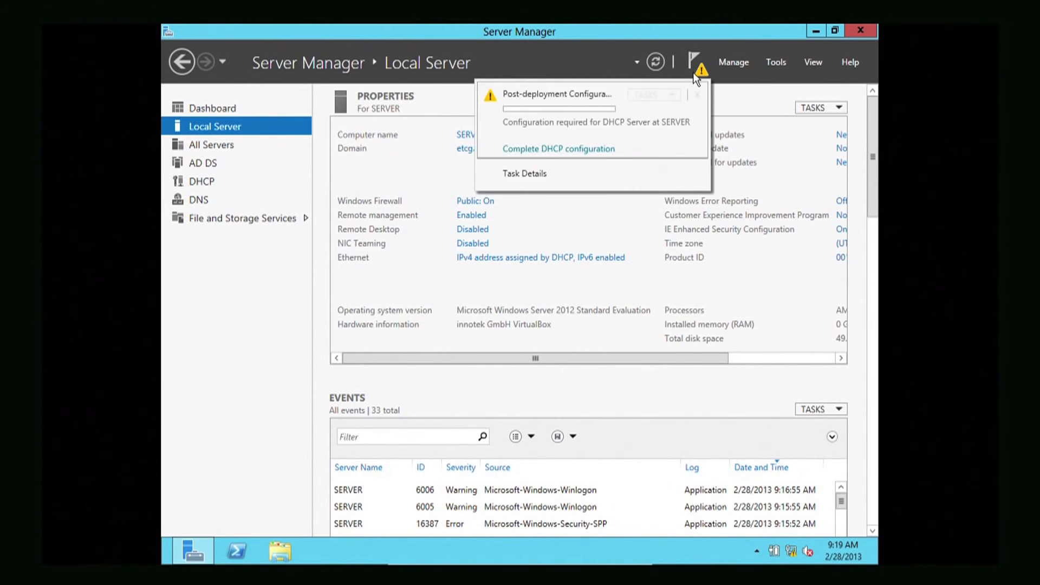